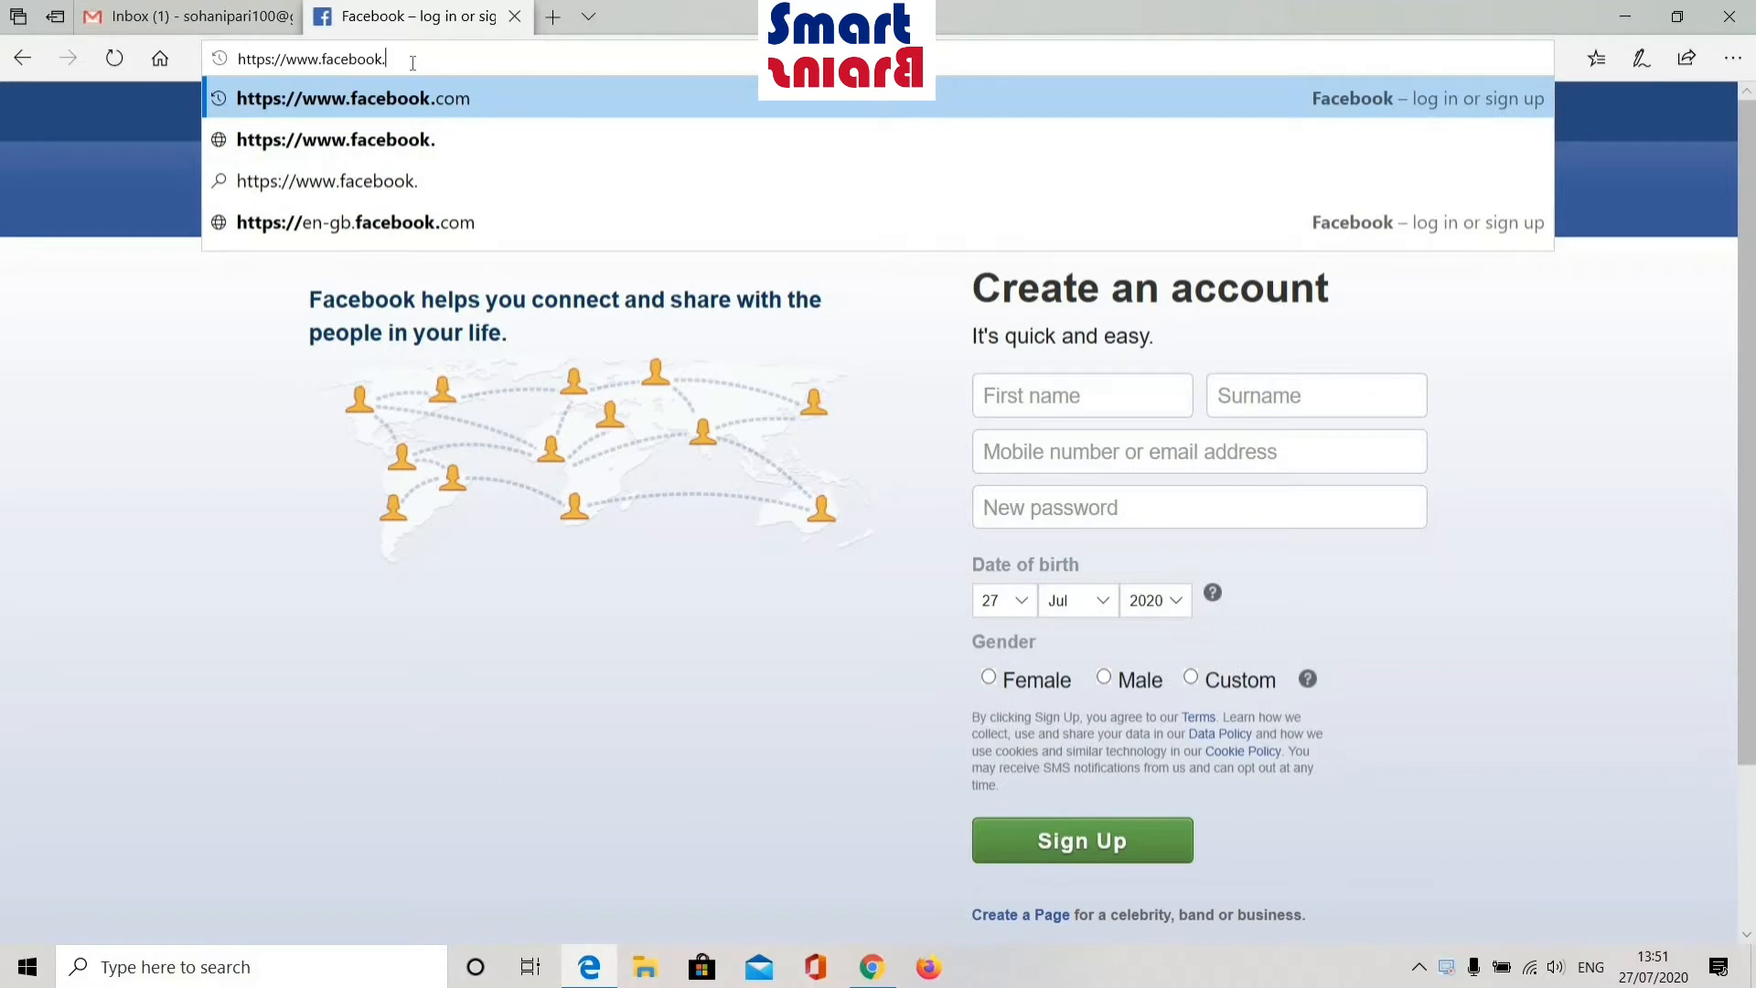
type("com")
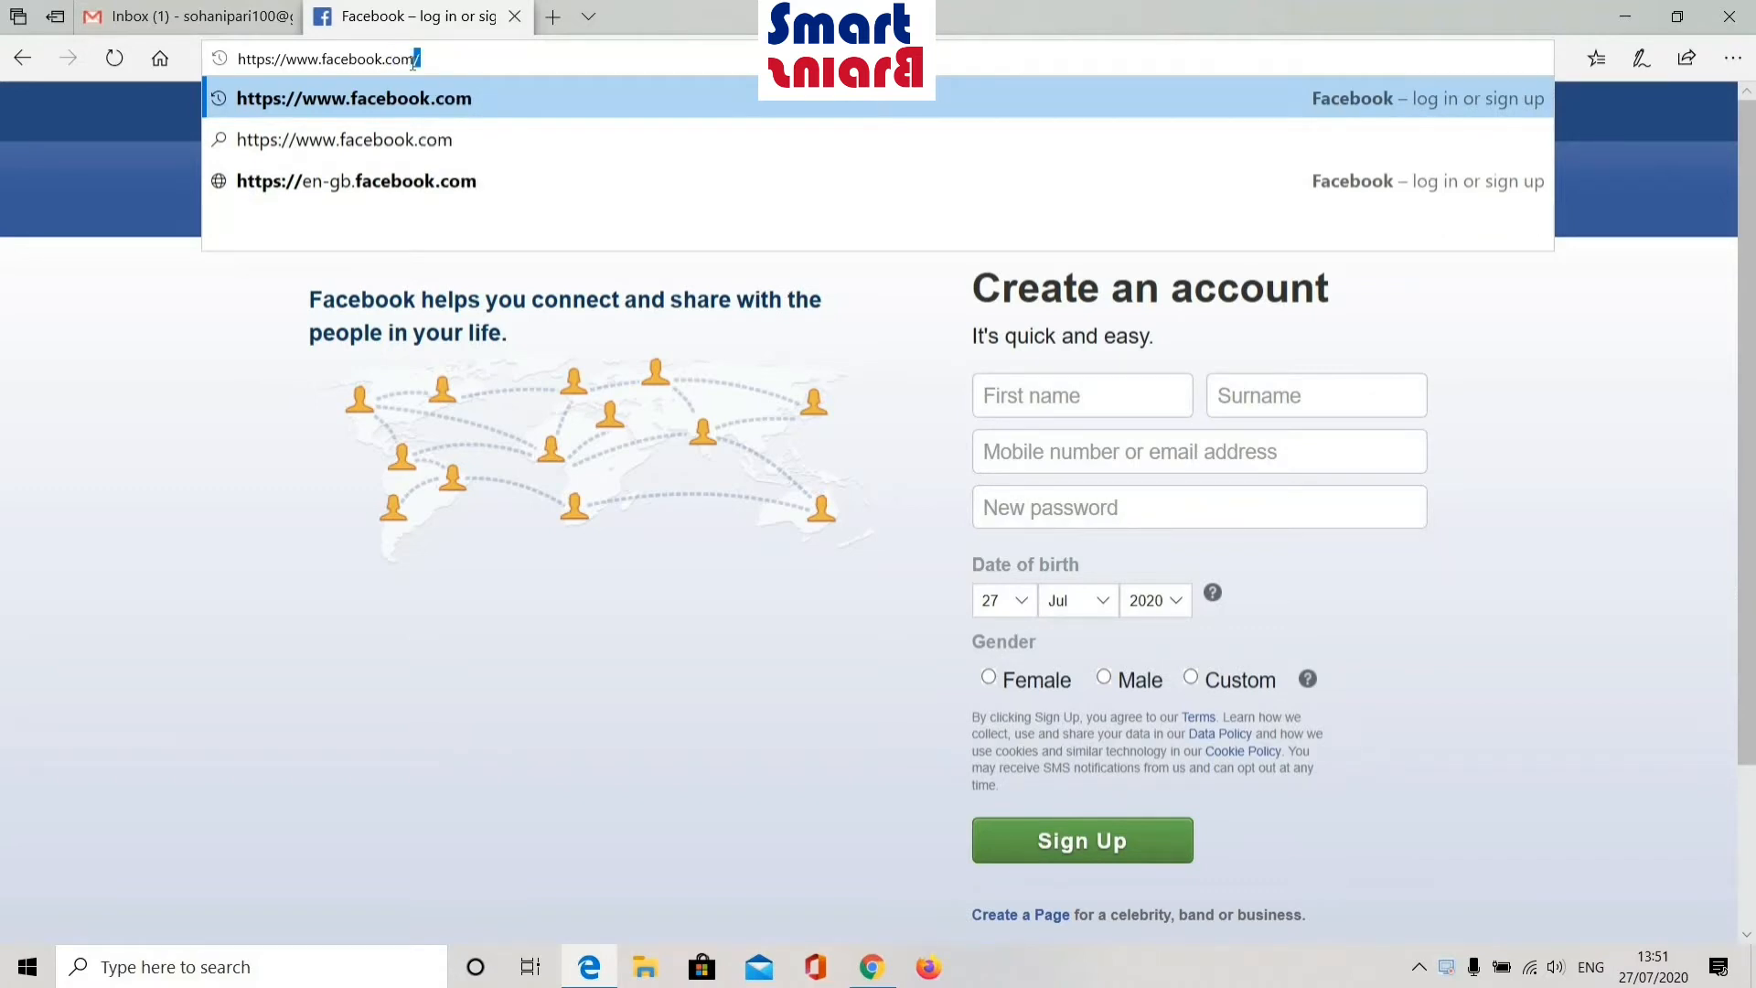
key("Return")
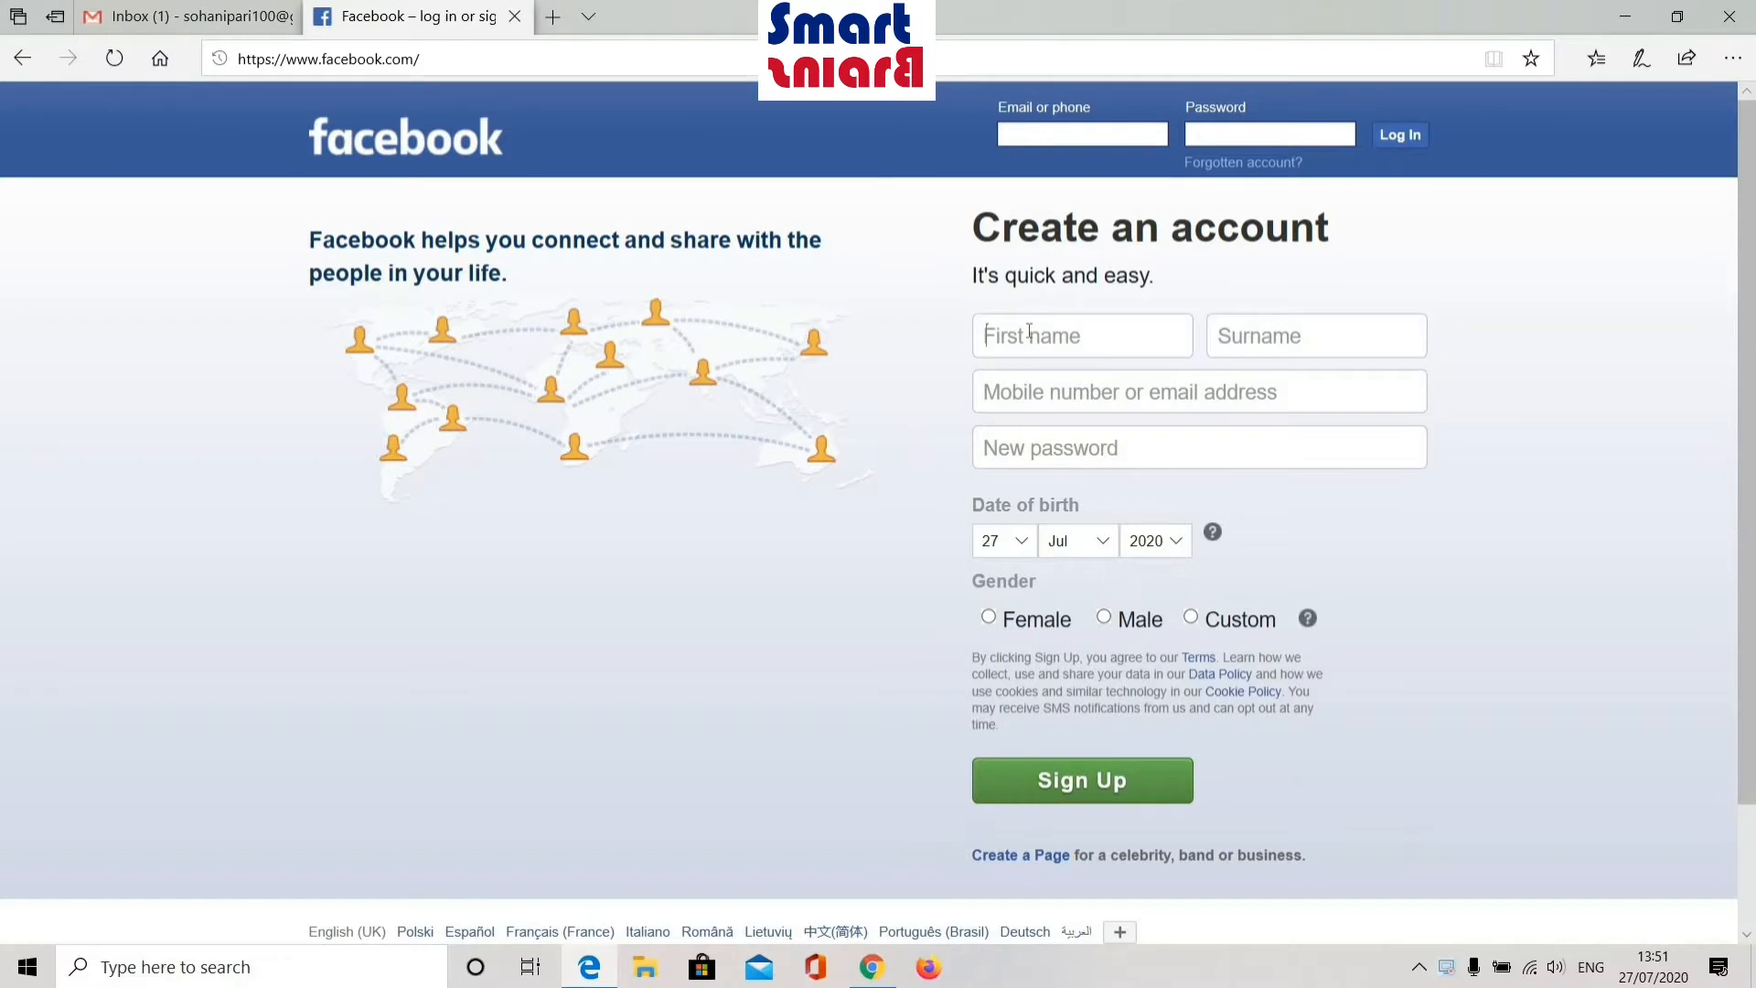
- Enter the first name, surname, contact email and new password on the sign-up form
type("Sad")
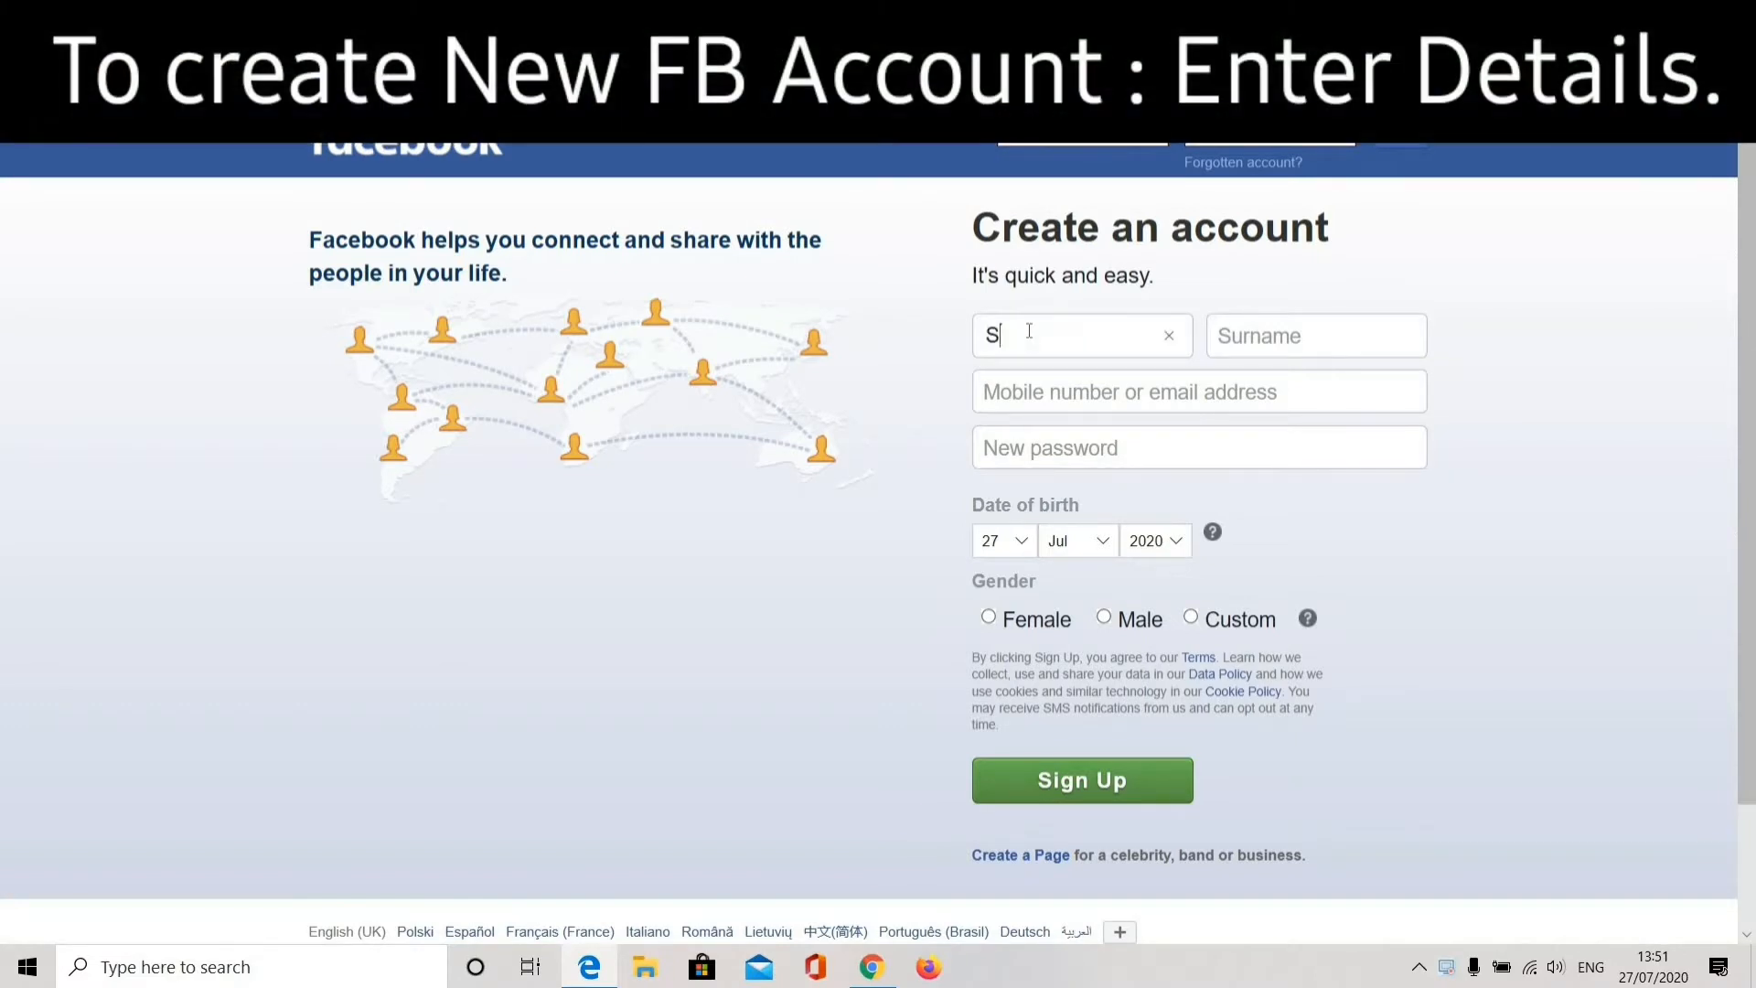
left_click(1282, 345)
type("Sid")
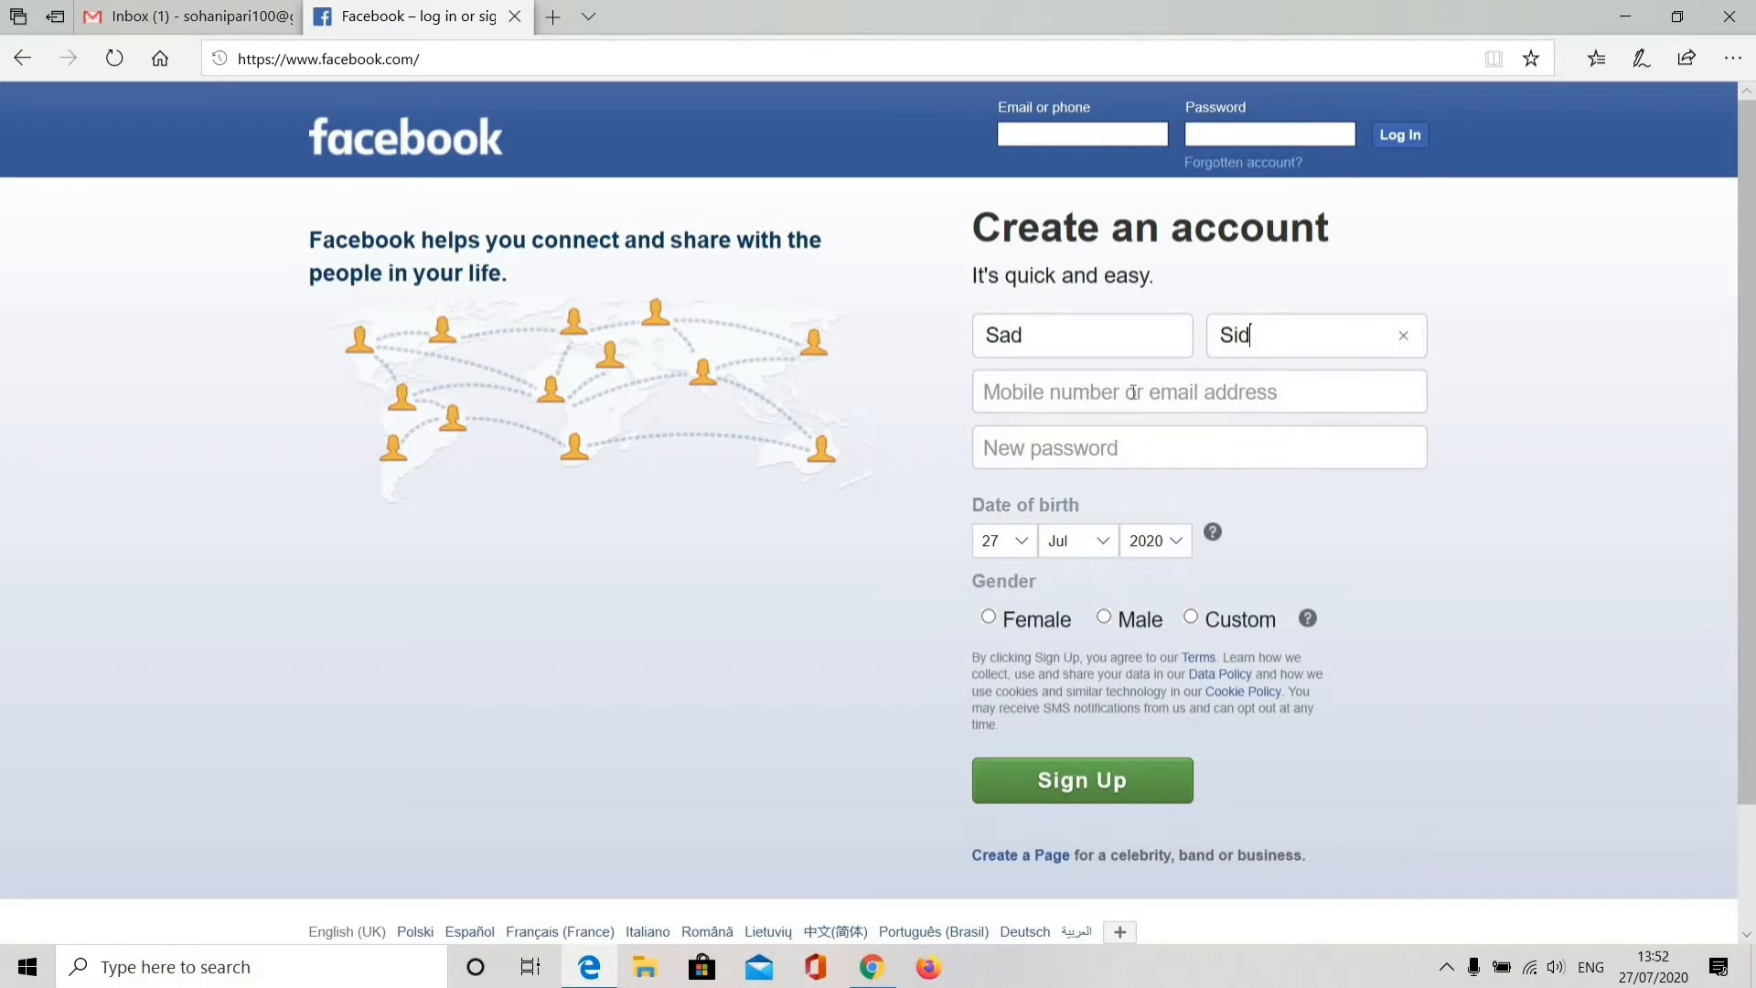
left_click(1132, 393)
left_click(1121, 458)
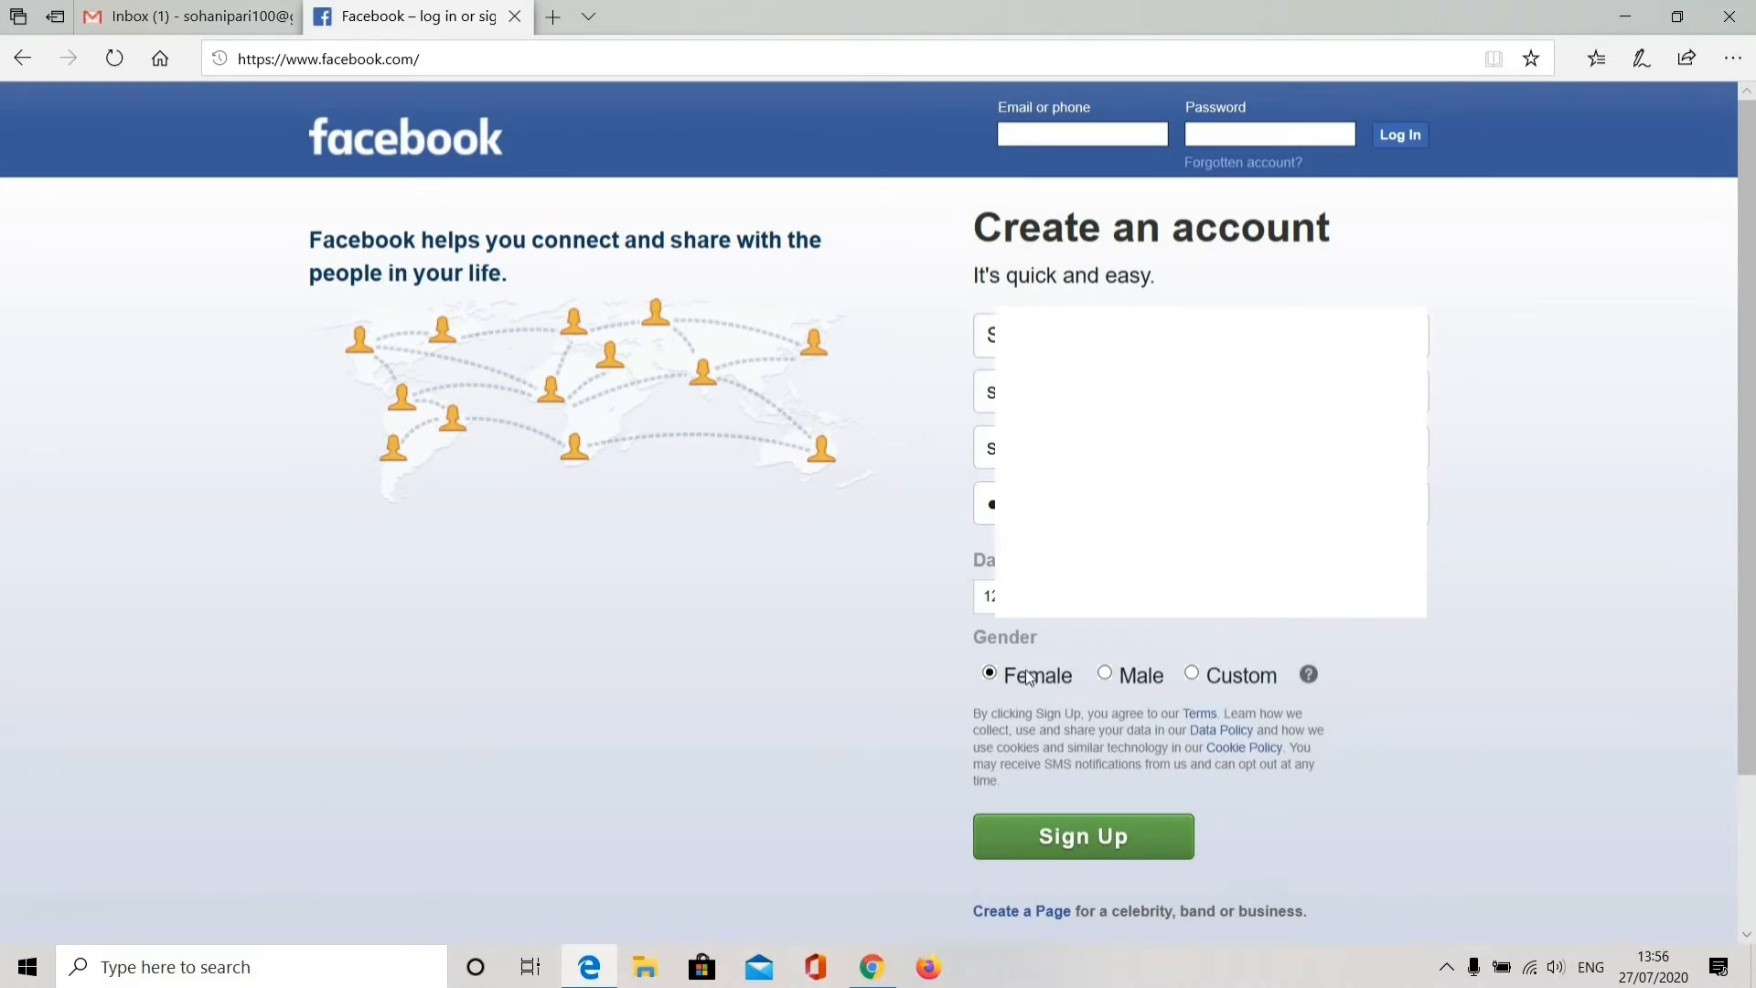
- Try the Custom gender and pronoun options, revert to Female, and submit the sign-up form
left_click(1192, 675)
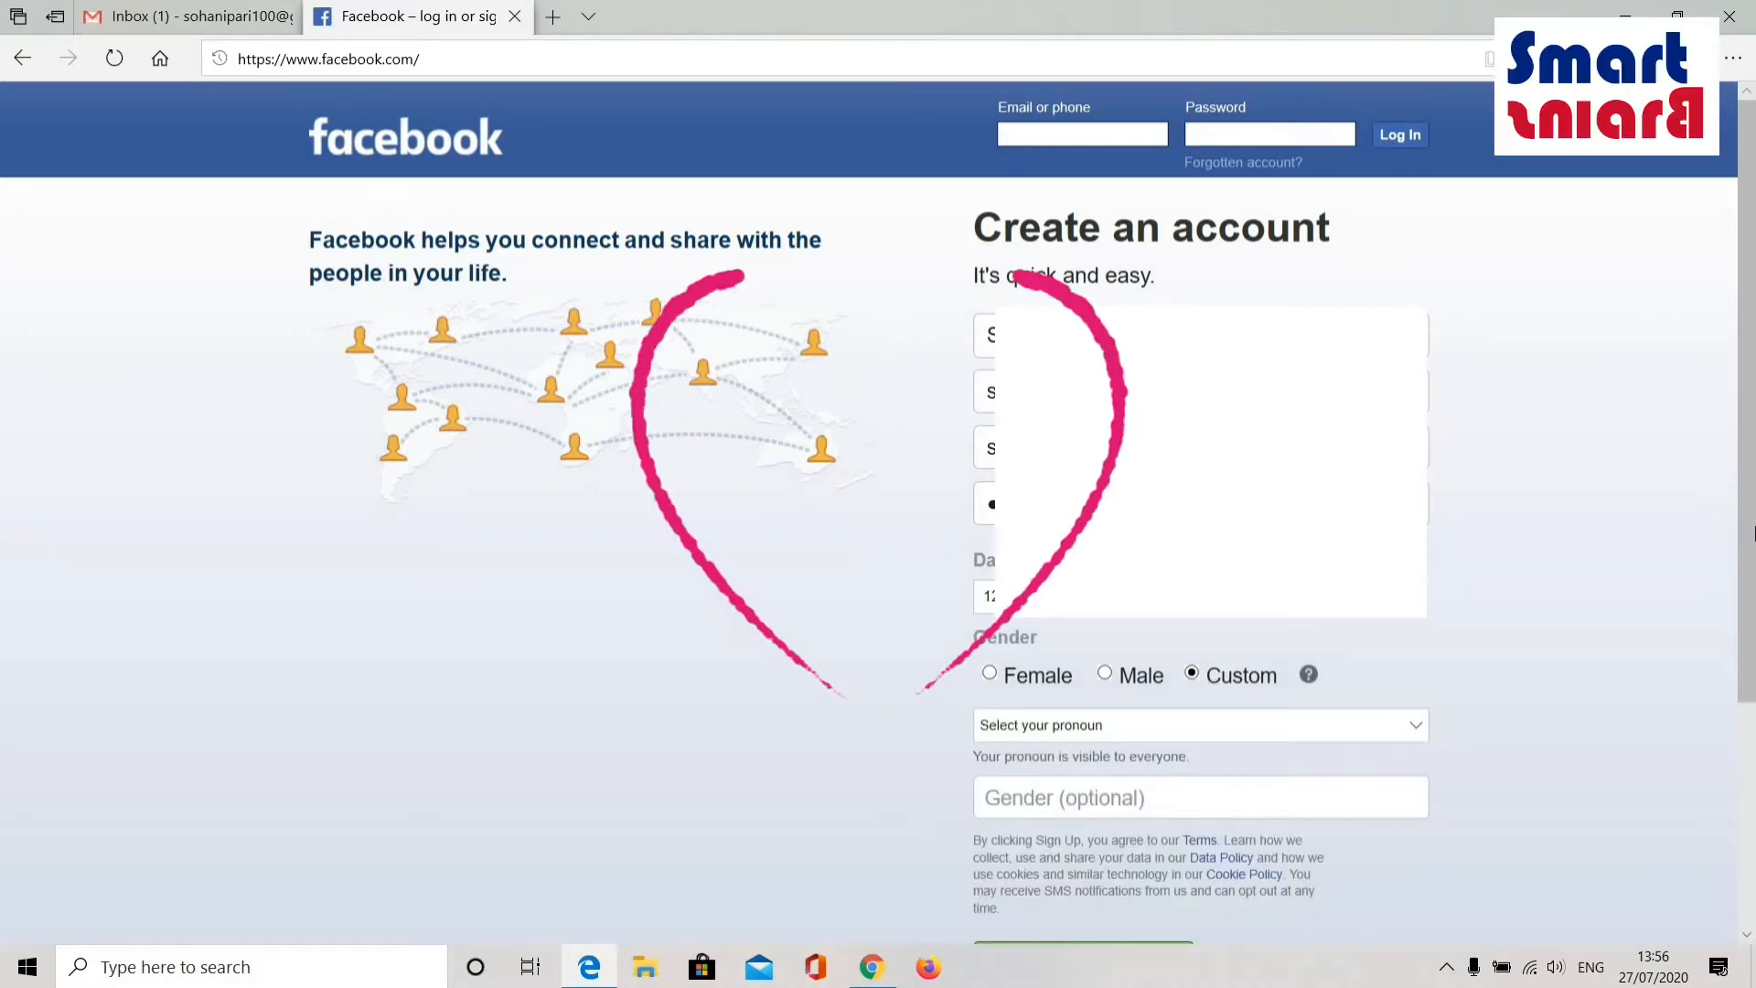
scroll(1472, 659, "down", 1)
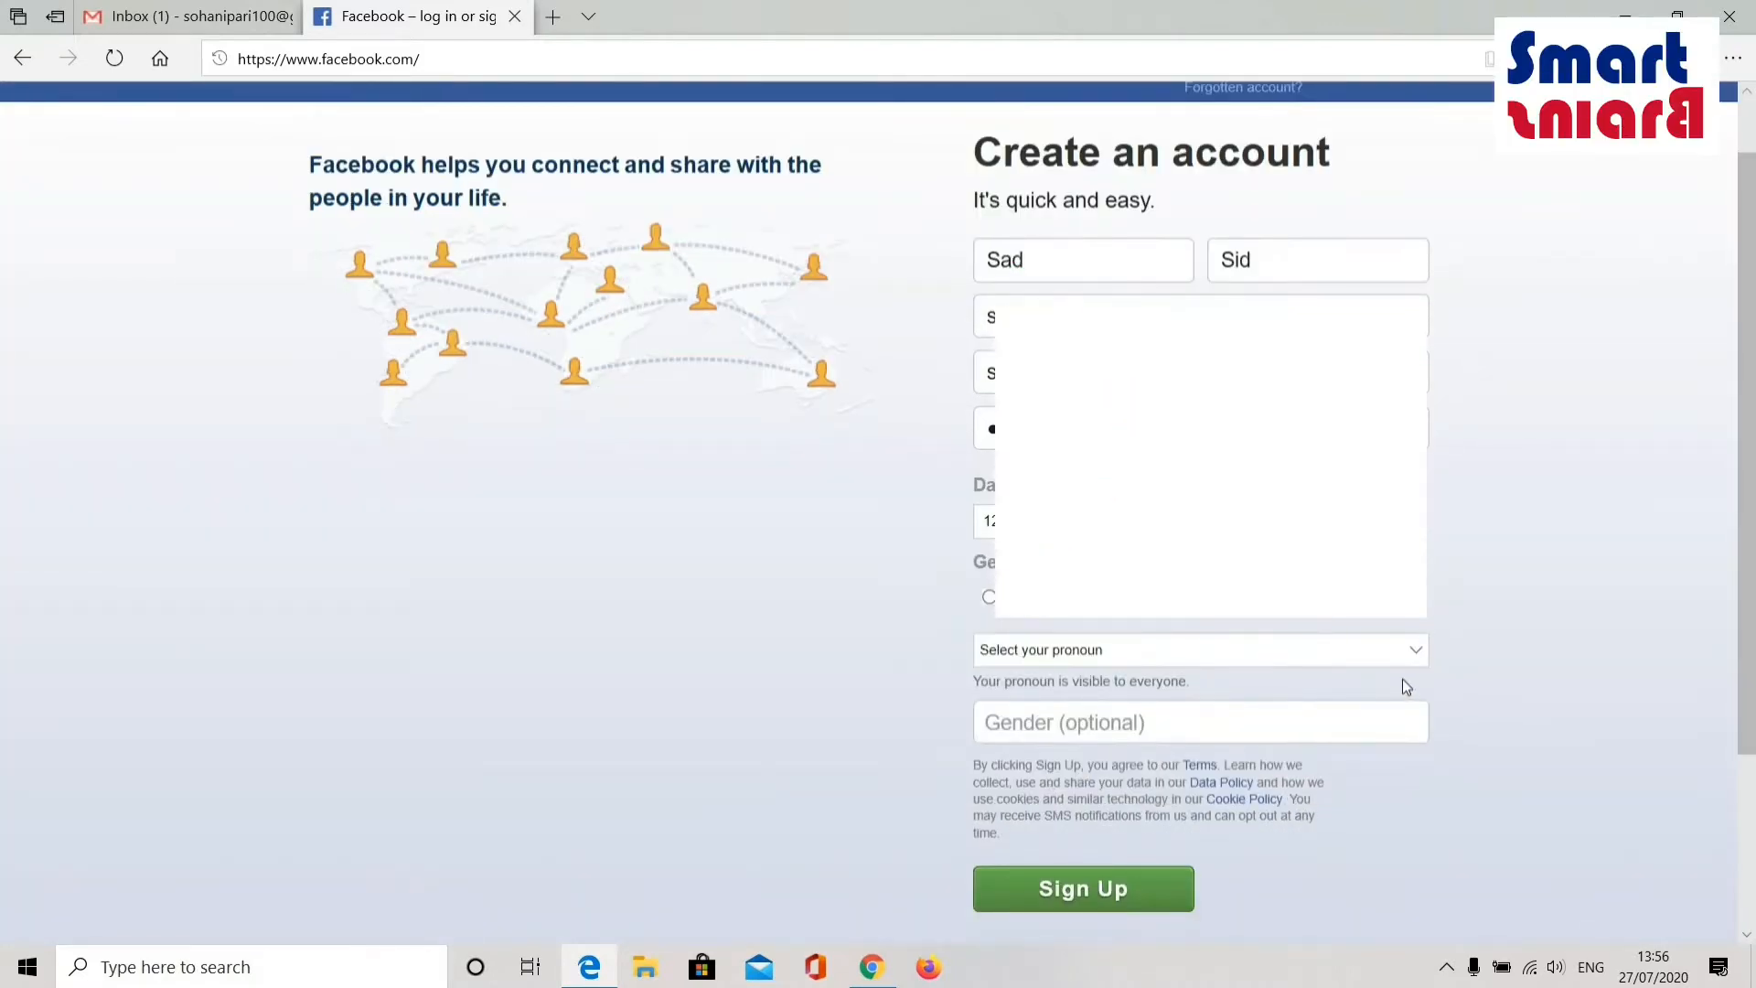
left_click(1399, 651)
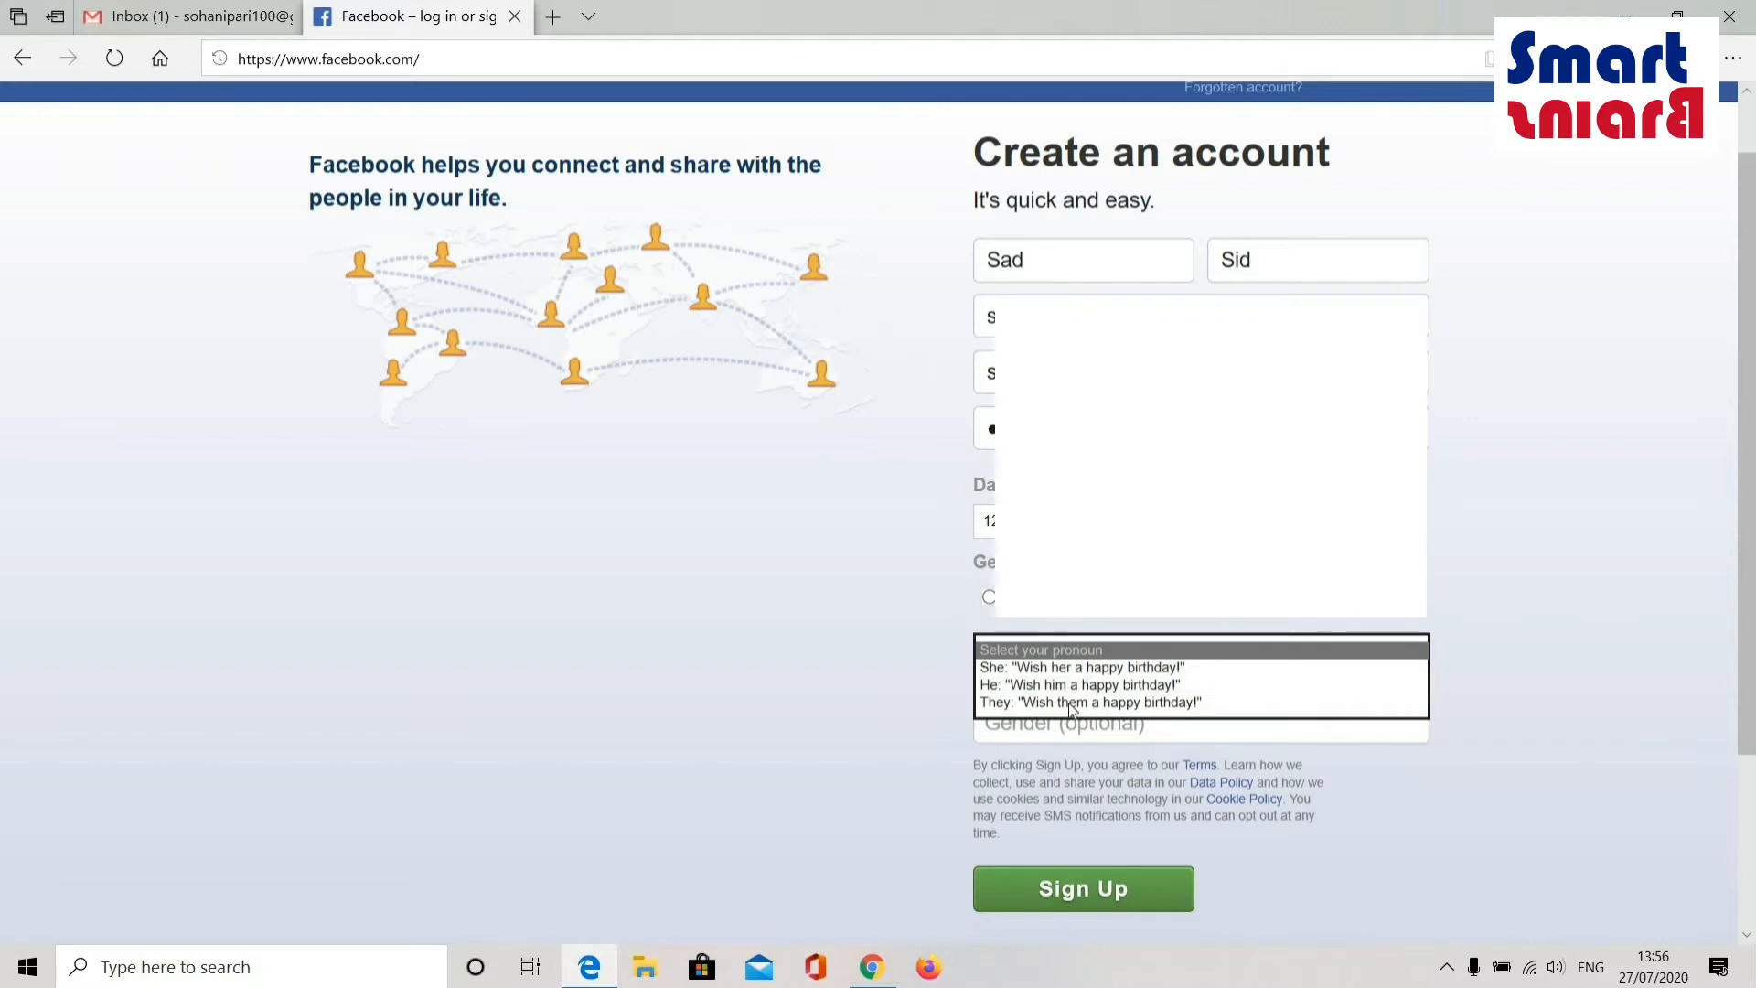
left_click(1209, 735)
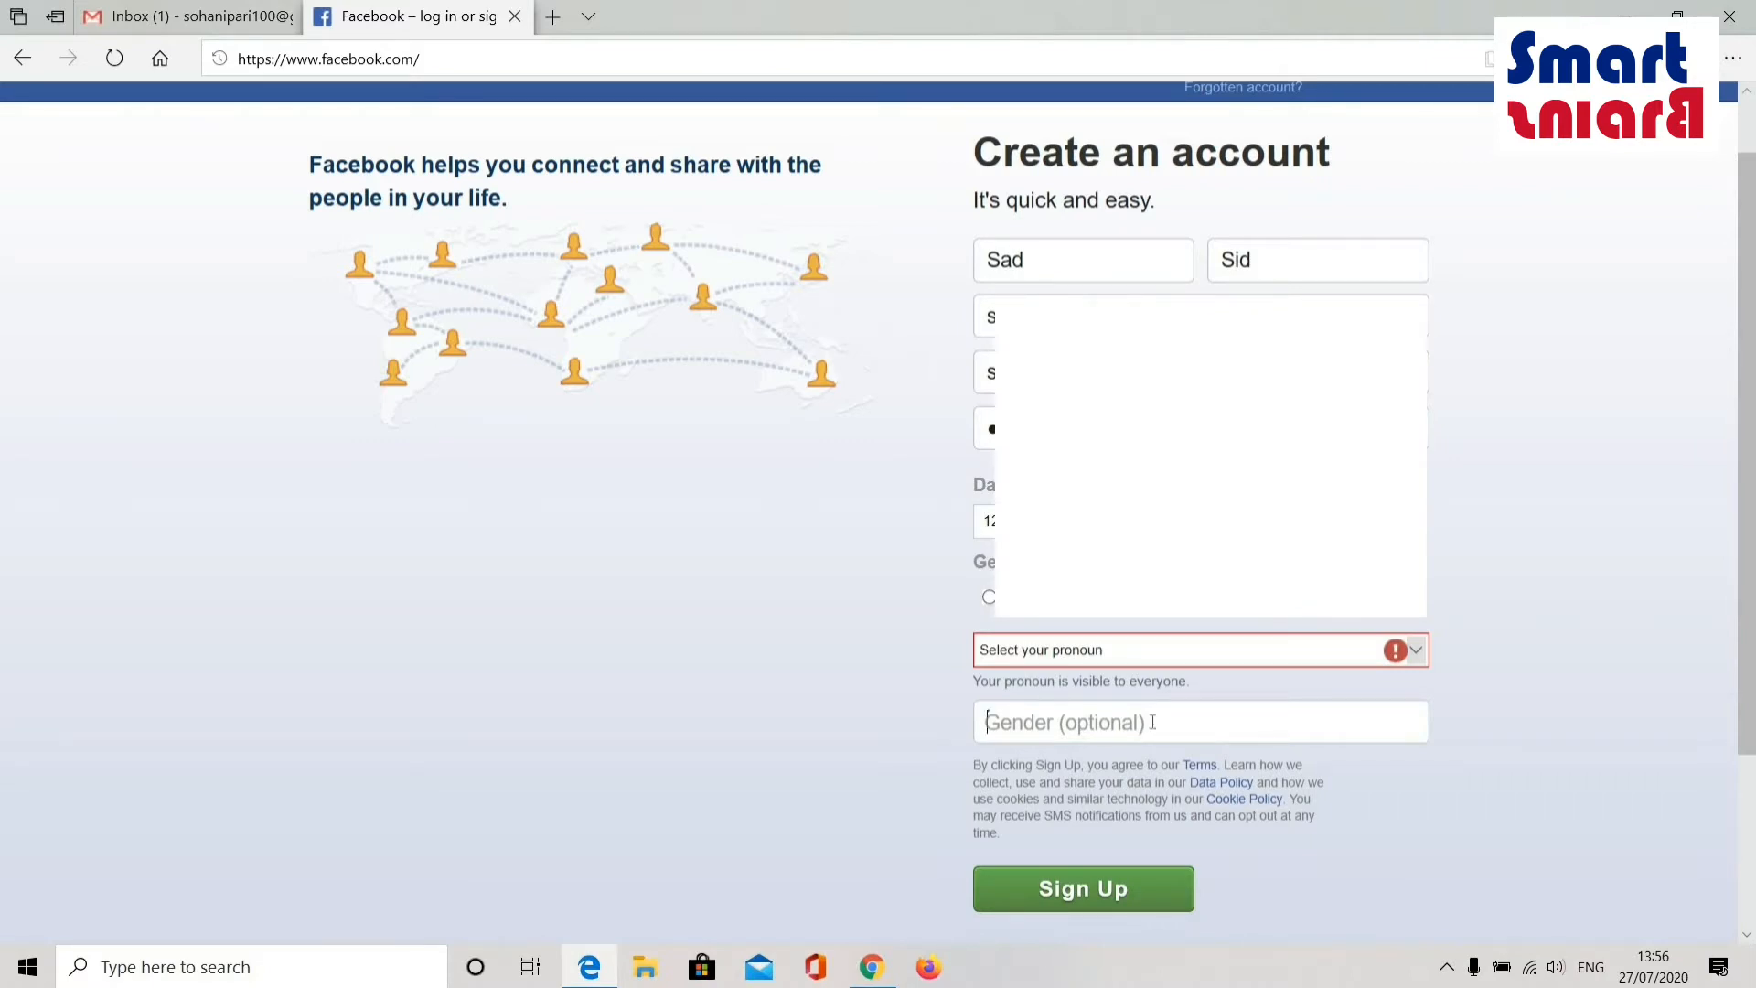
left_click(989, 599)
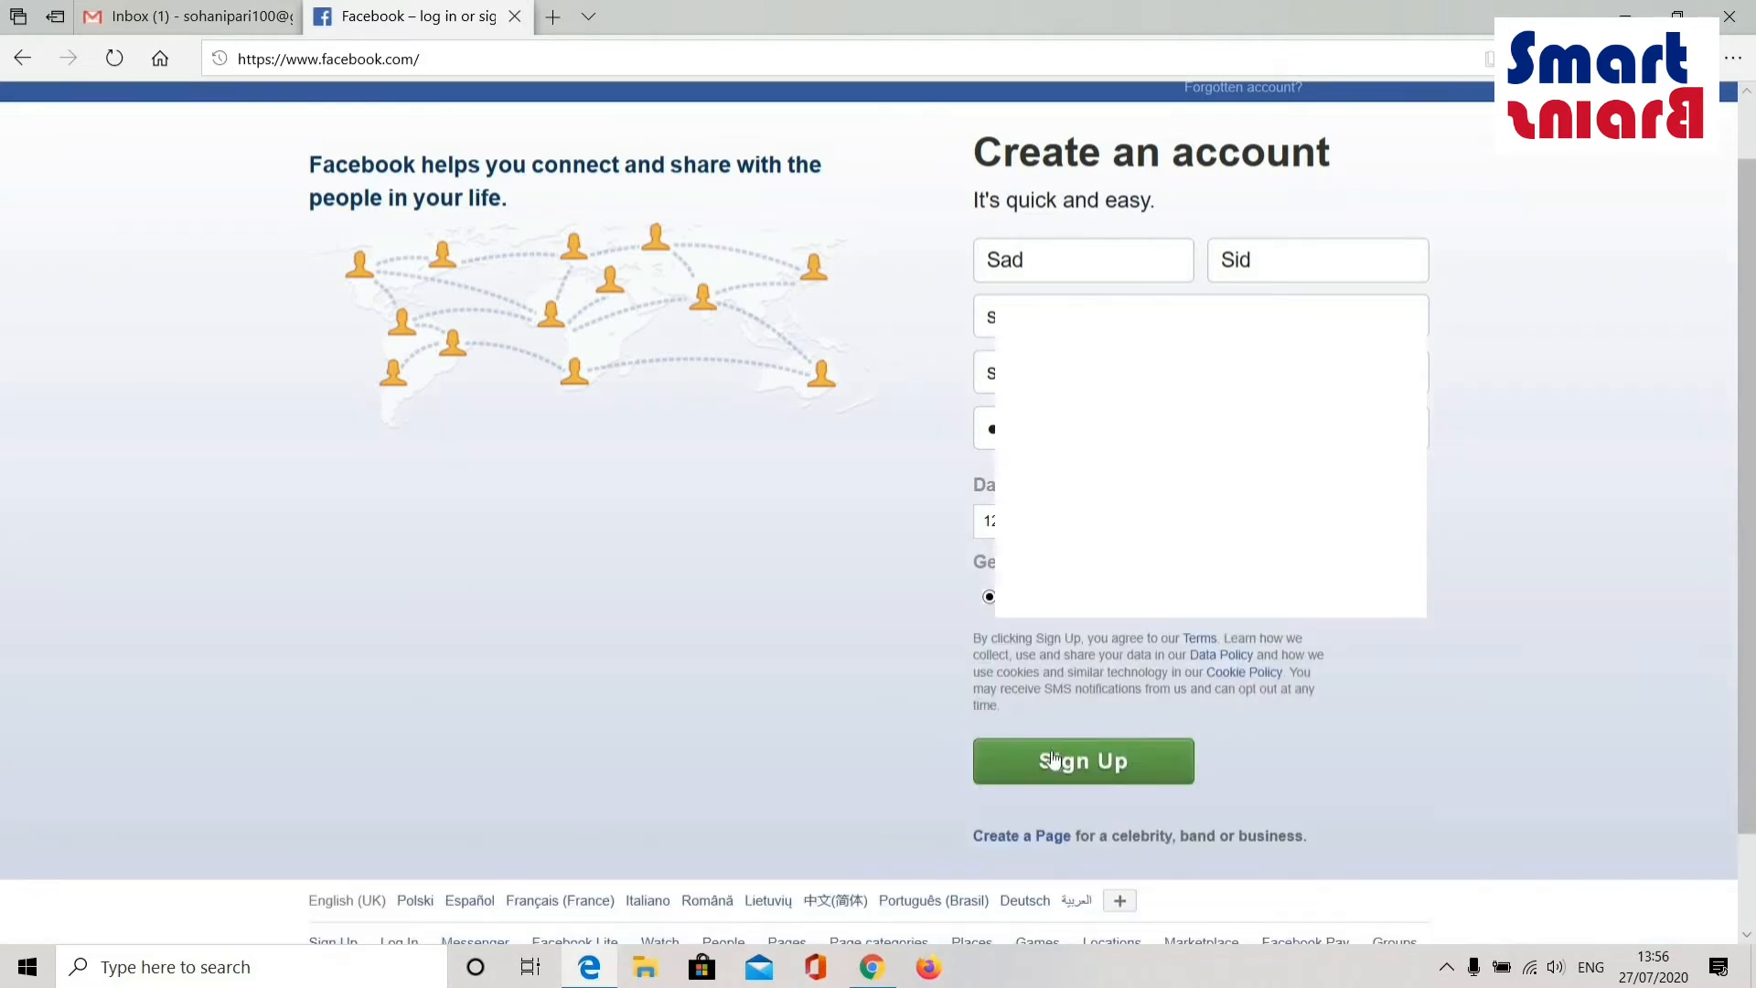
left_click(1050, 762)
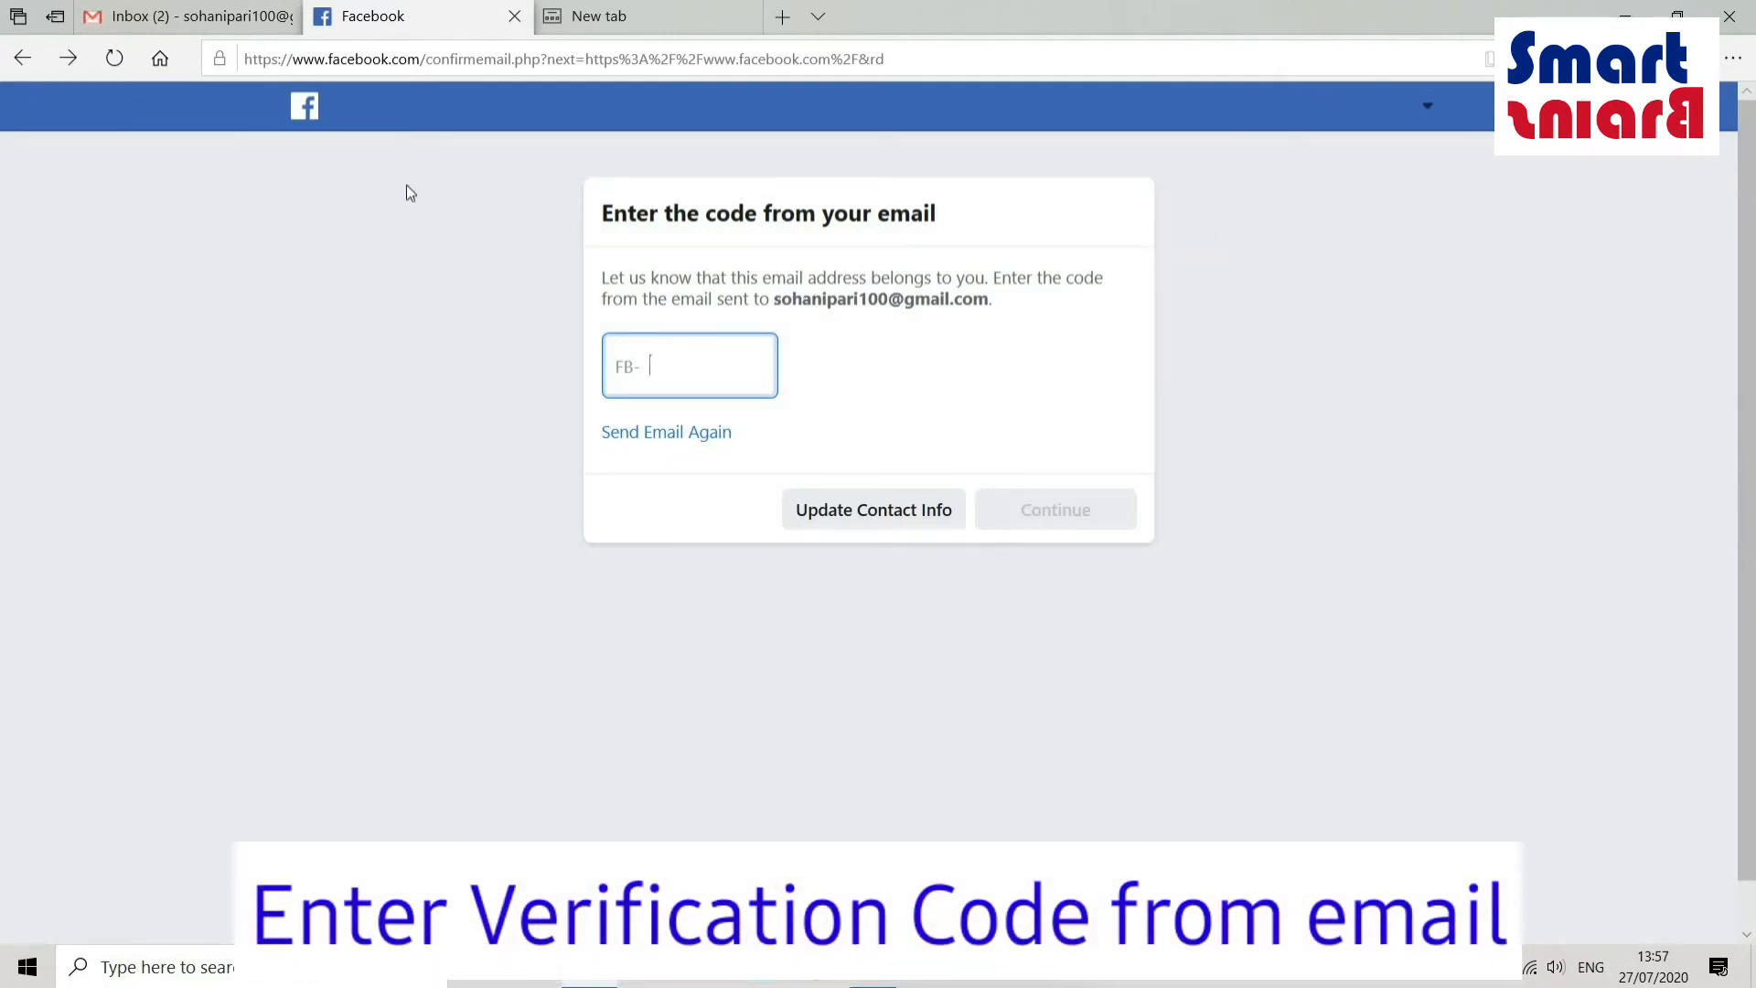
- Read the code in Facebook's confirmation email in Gmail, then return to the Facebook tab
left_click(201, 26)
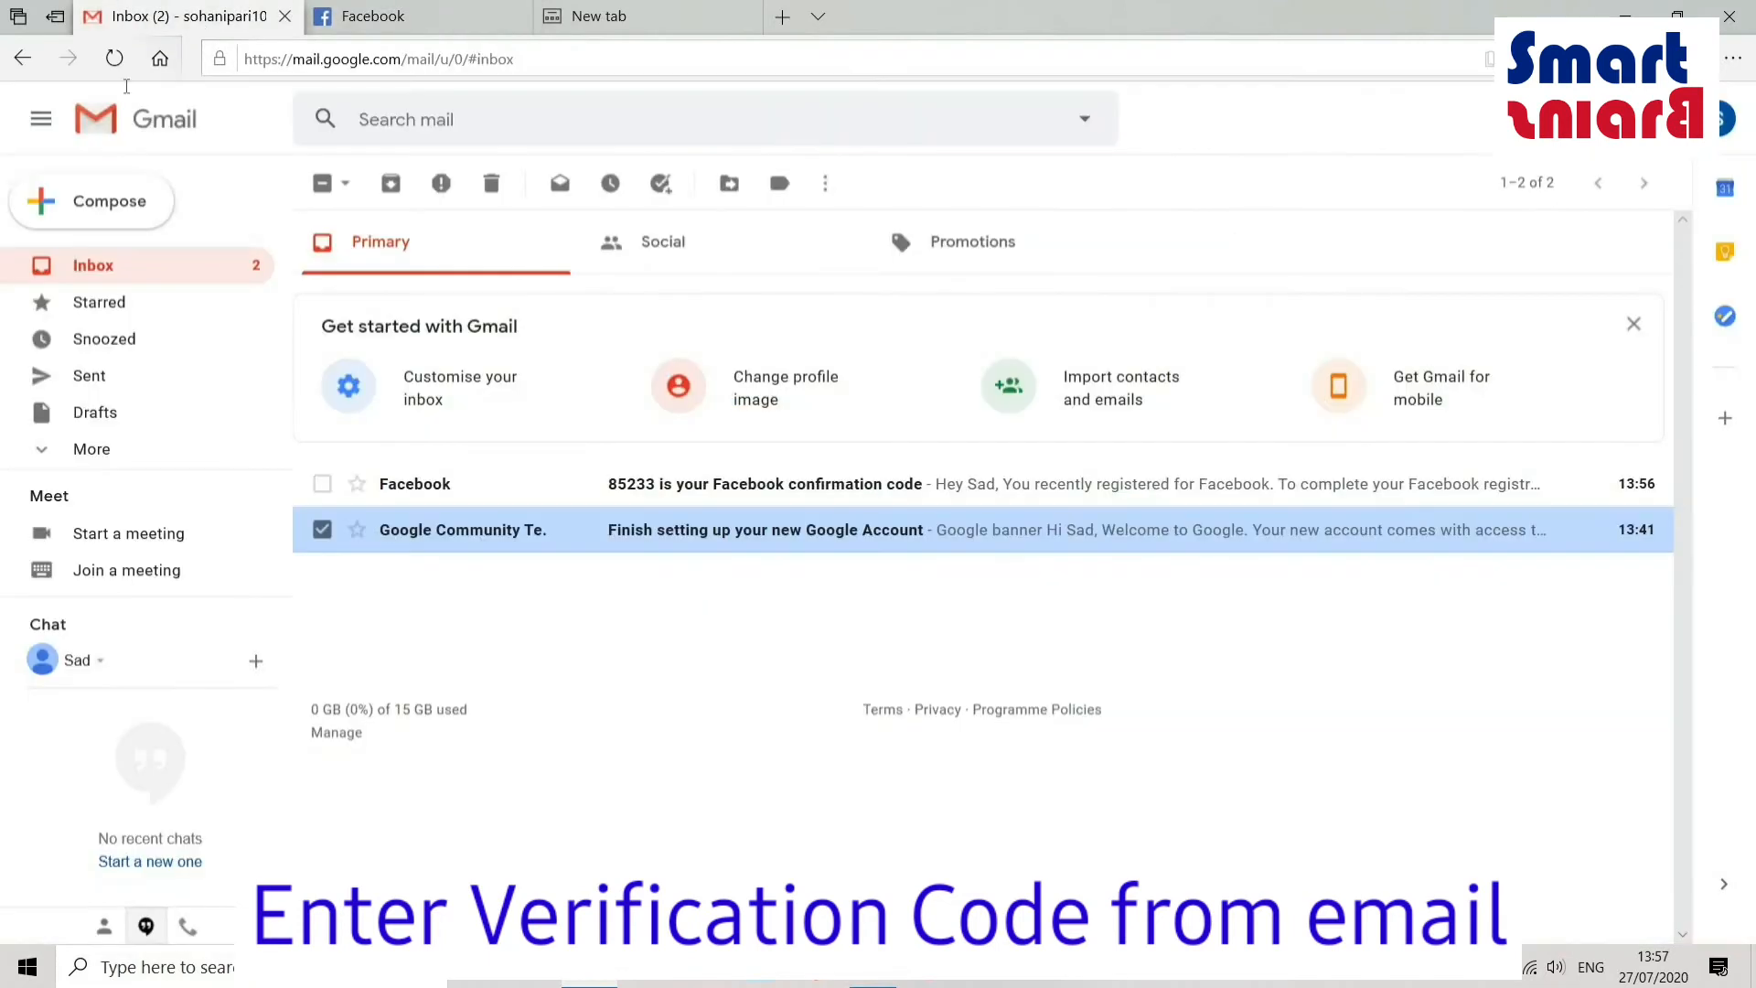
left_click(418, 495)
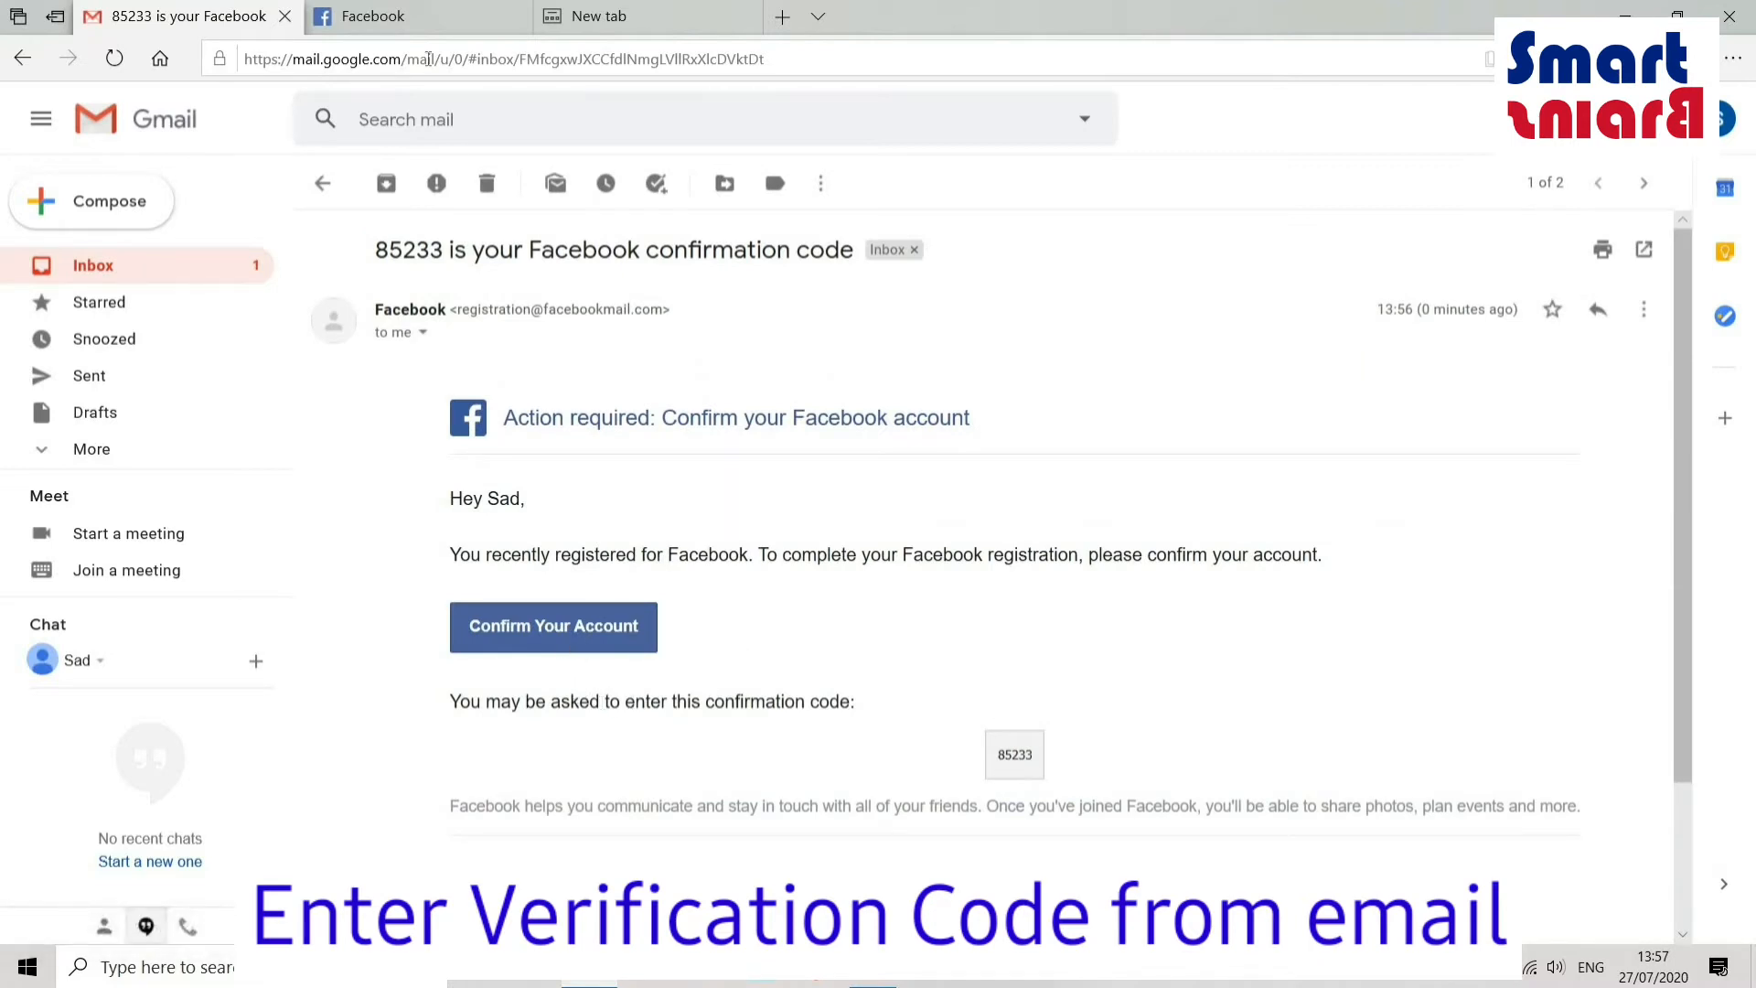
left_click(424, 8)
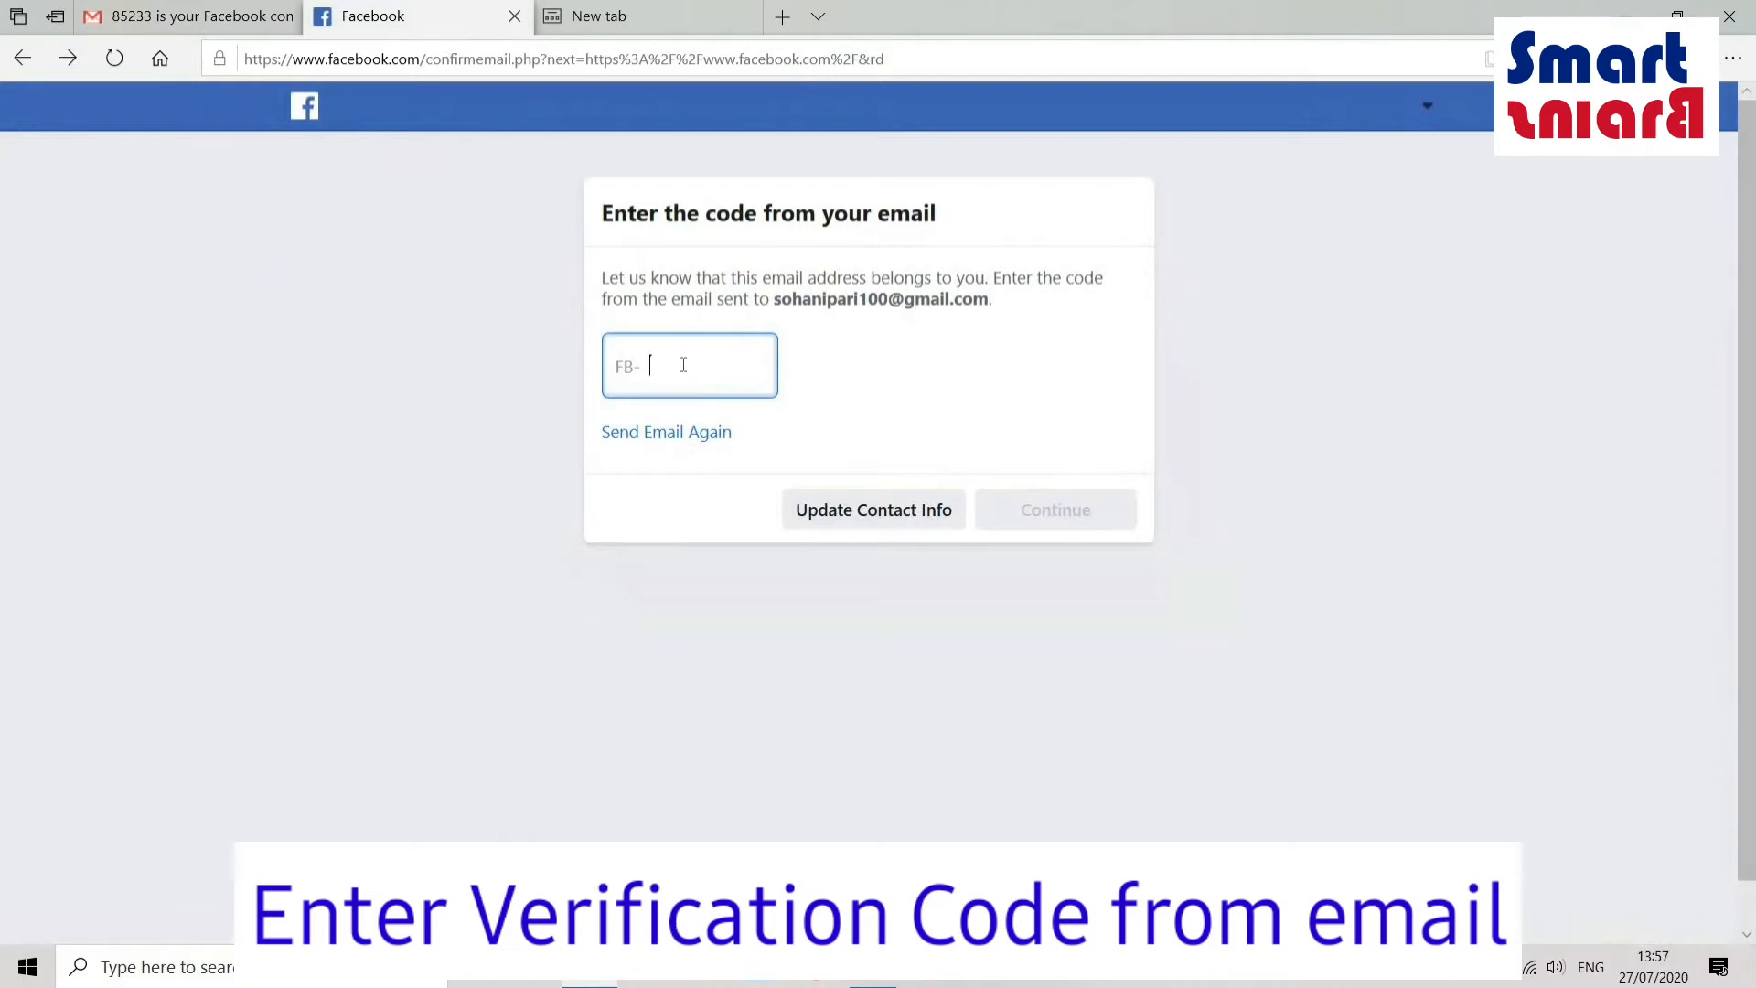
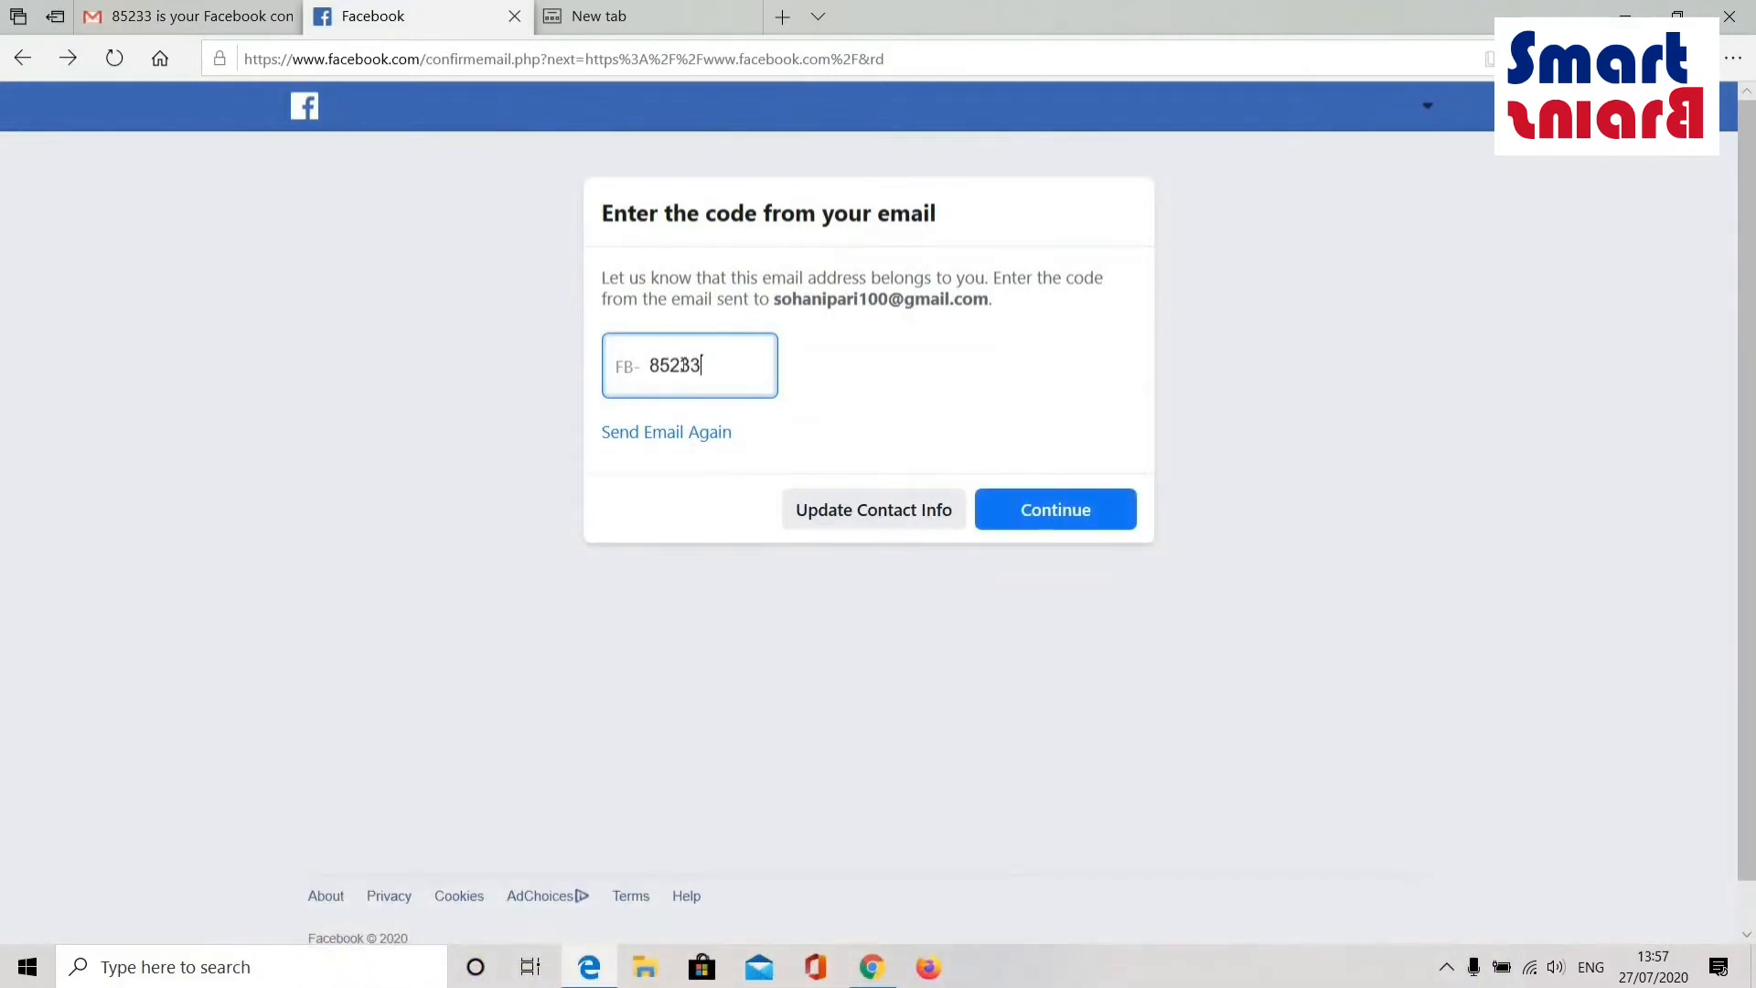
- Enter the emailed confirmation code in Facebook's code box, then switch back to the Gmail email
left_click(159, 13)
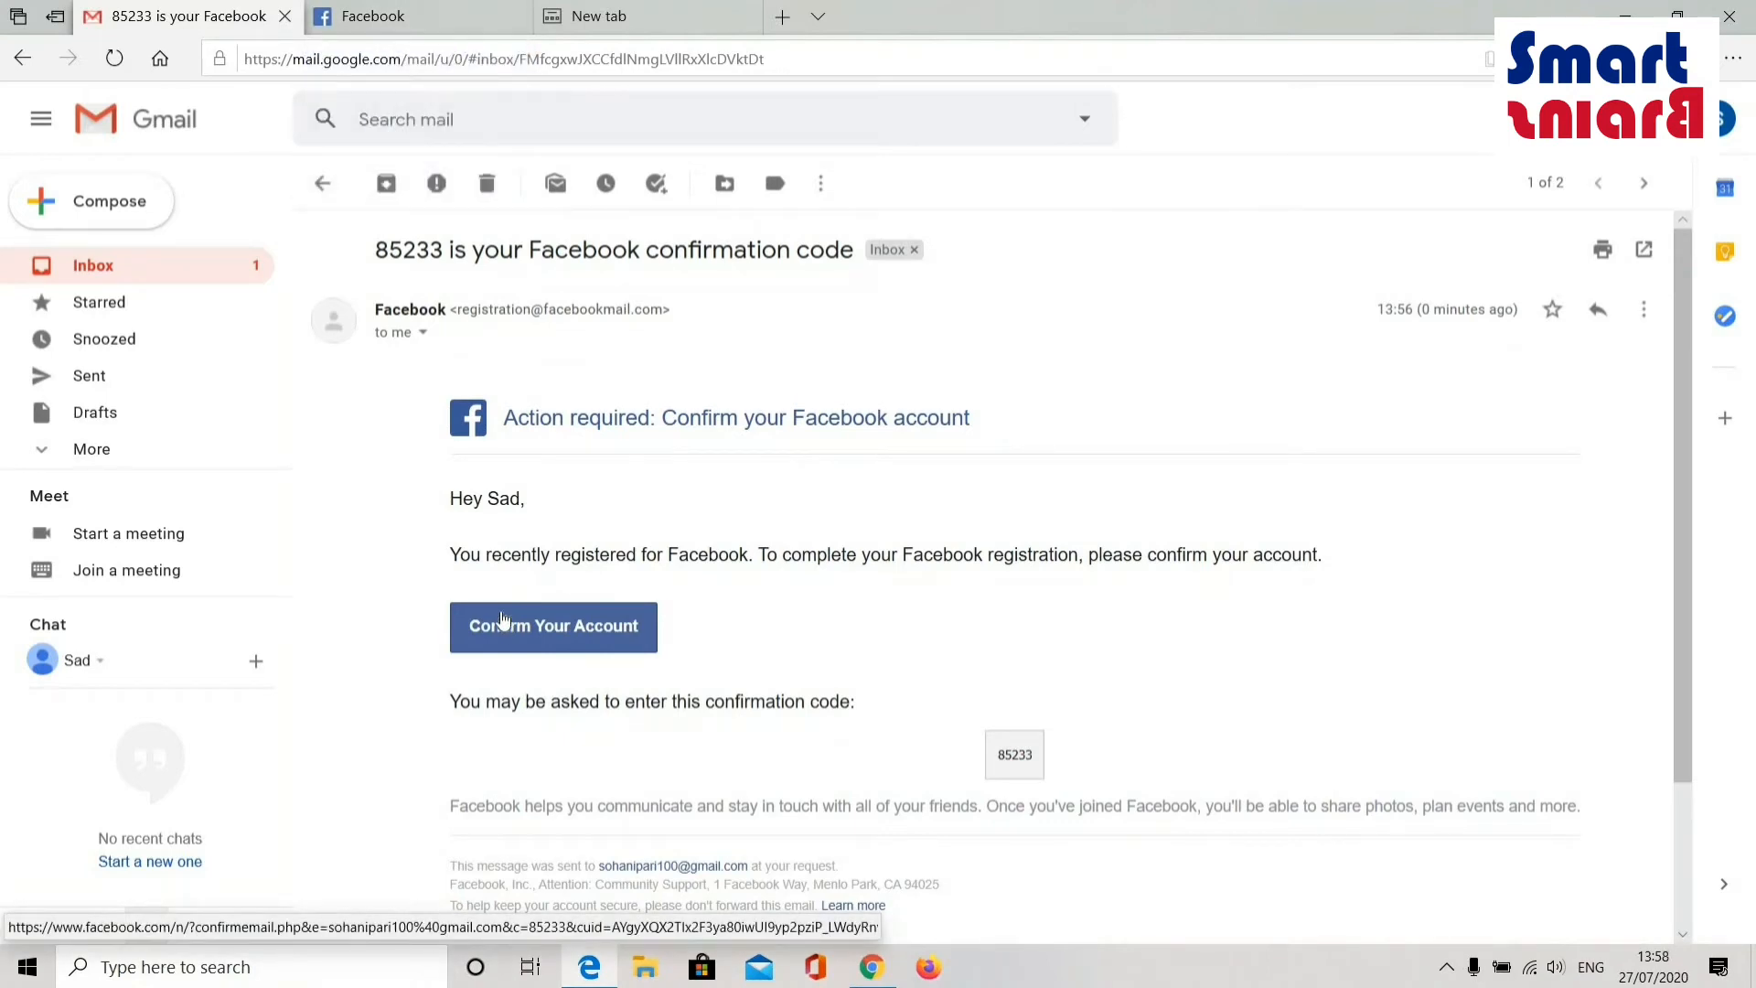
- Confirm the account through the email's Confirm Your Account link and submit the code
left_click(502, 620)
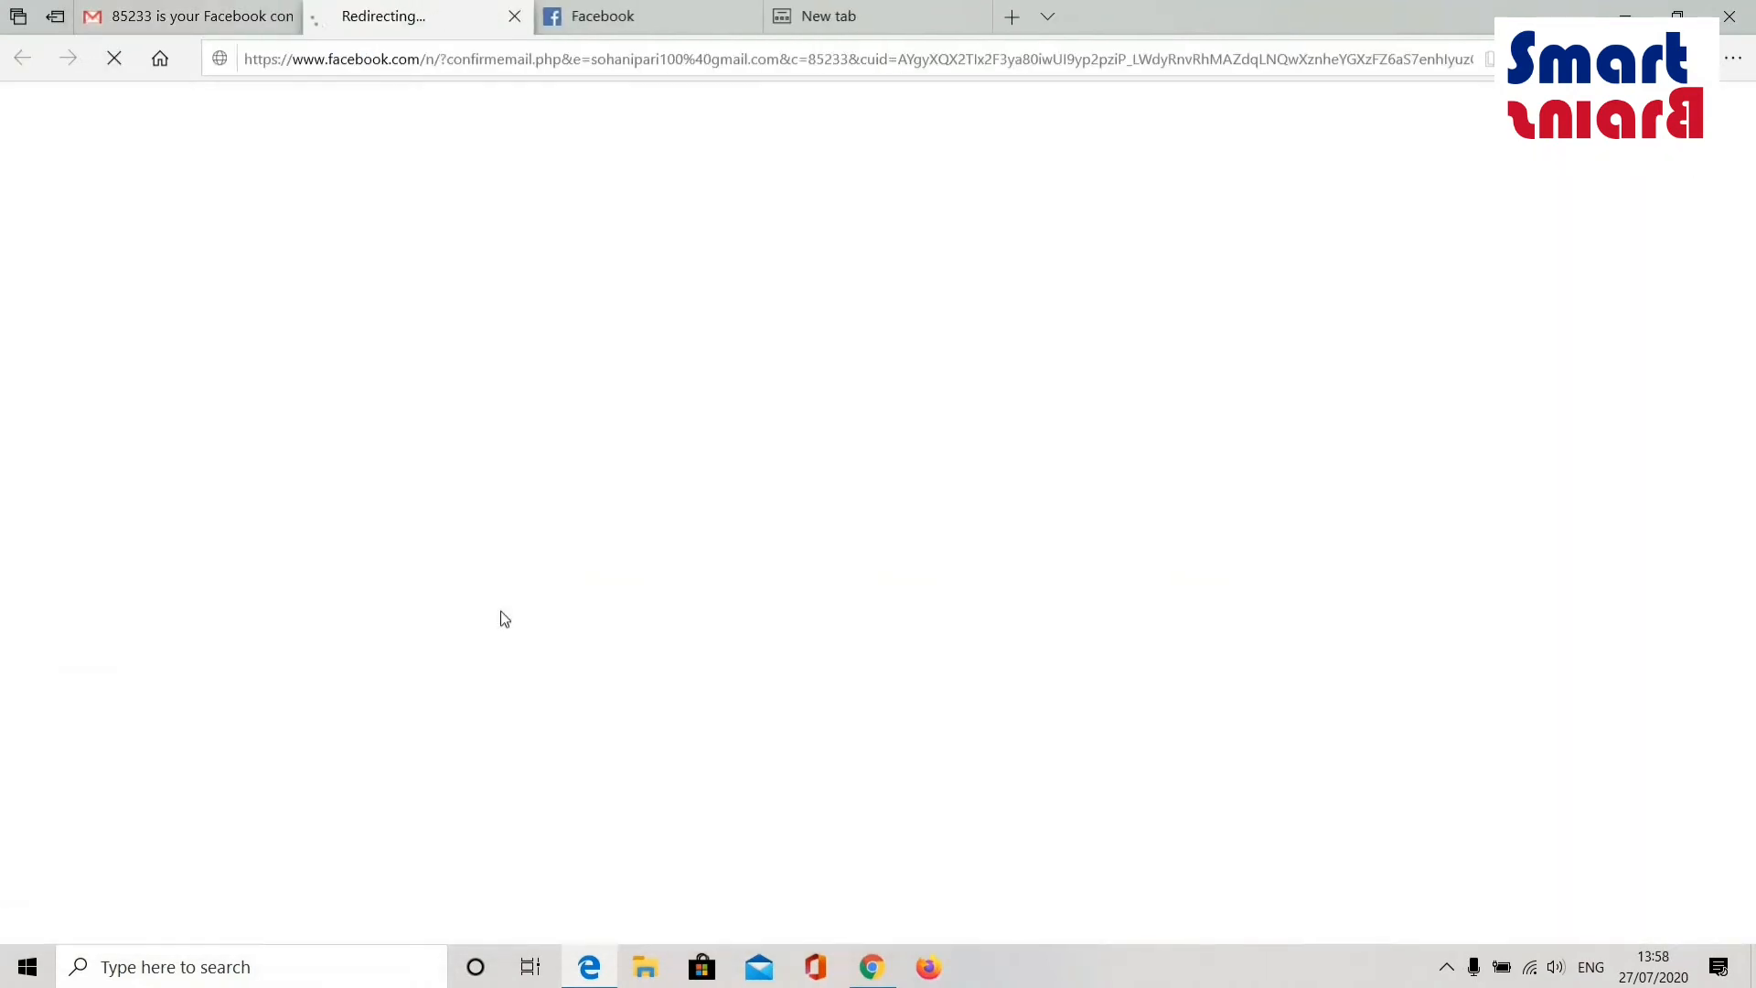
left_click(584, 29)
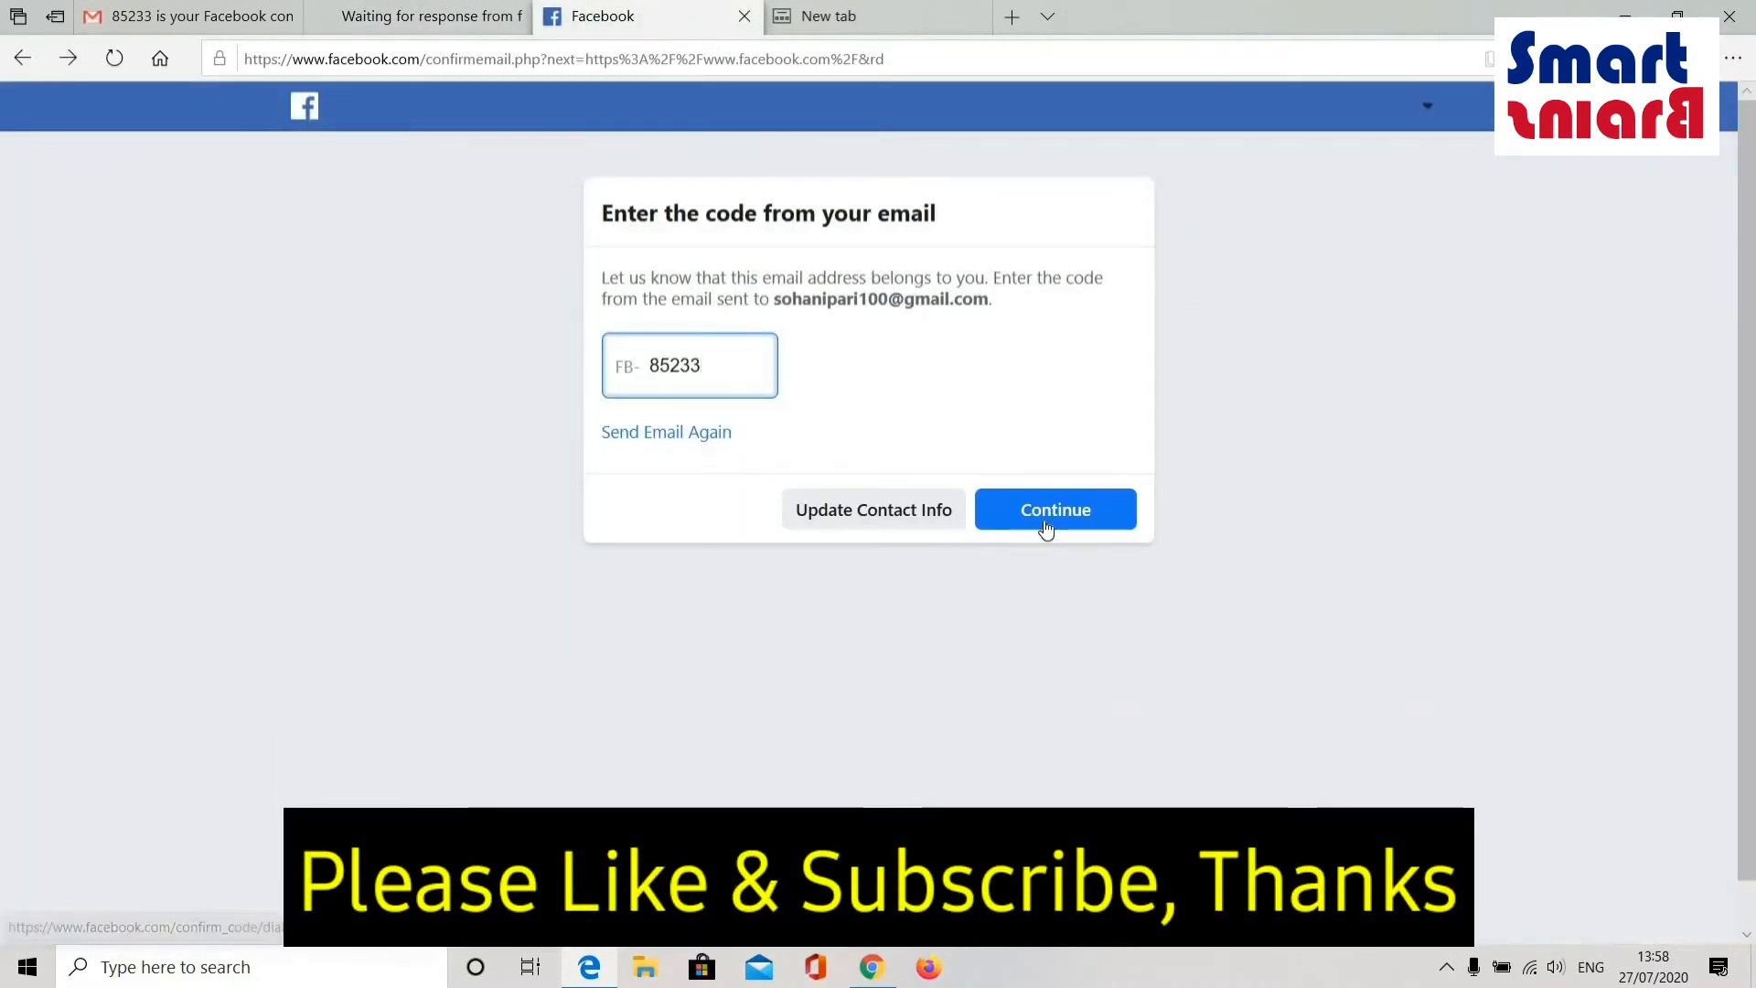
left_click(398, 11)
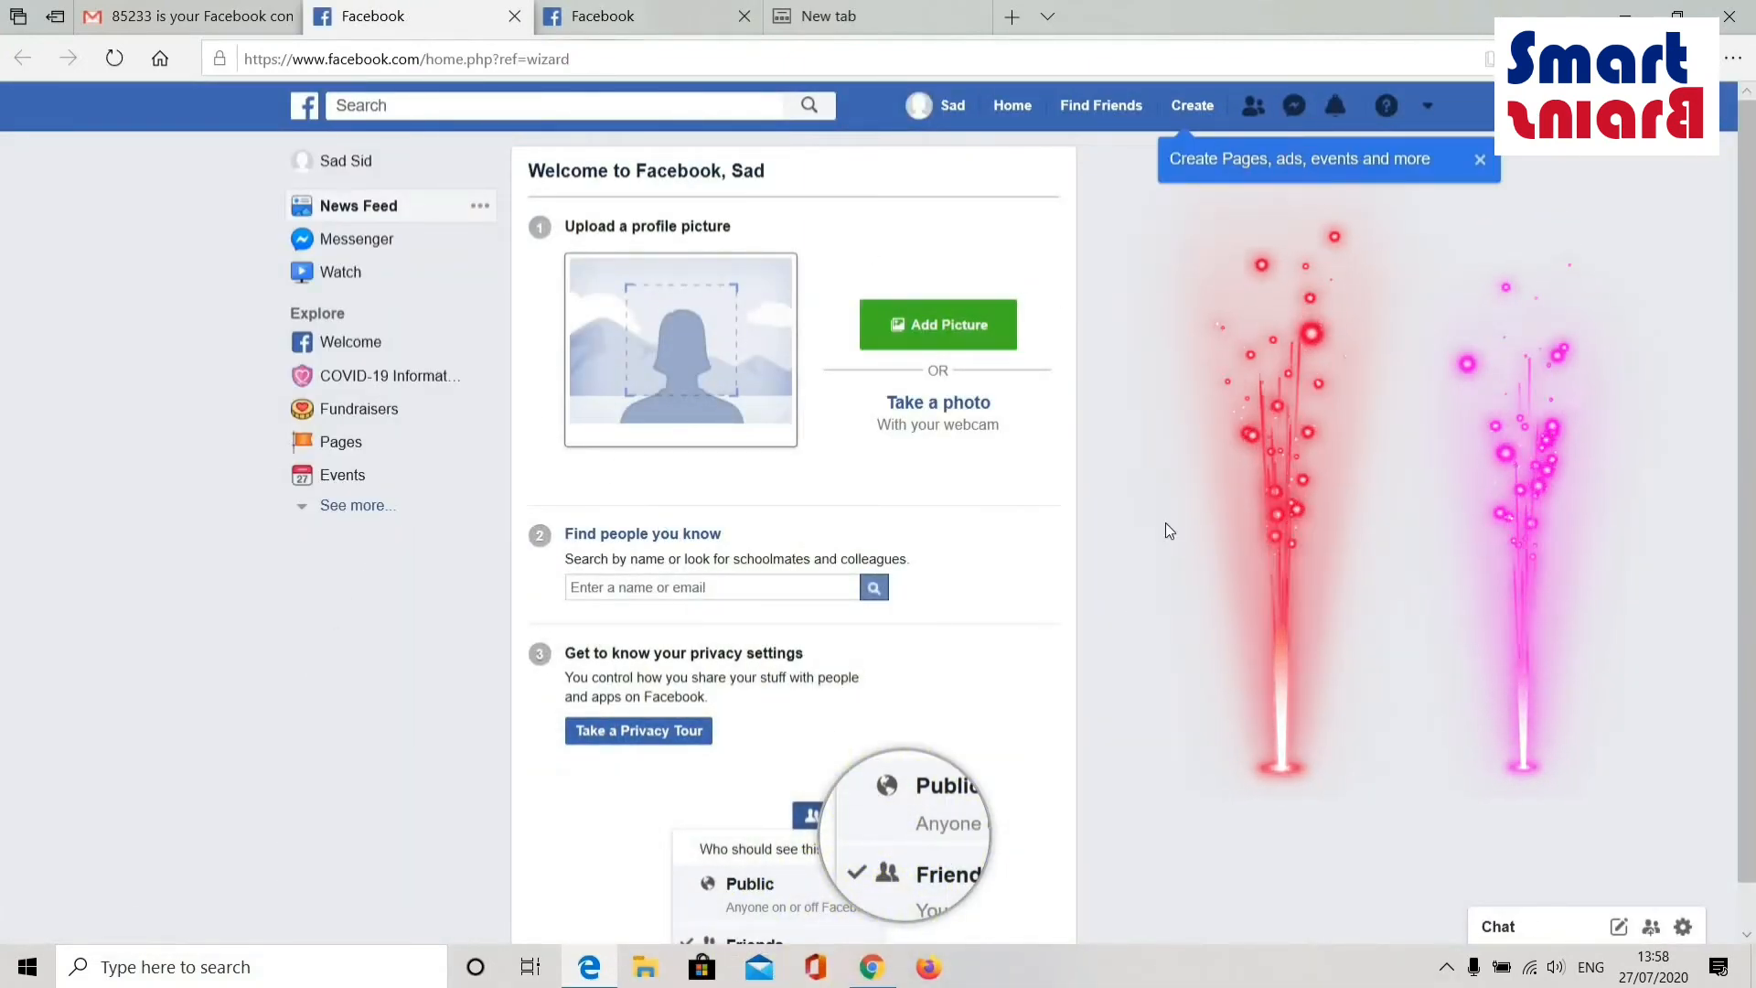
- Resubmit the code on the other tab, dismiss the missing email message, and close that extra tab
key("ctrl+Tab")
left_click(1074, 508)
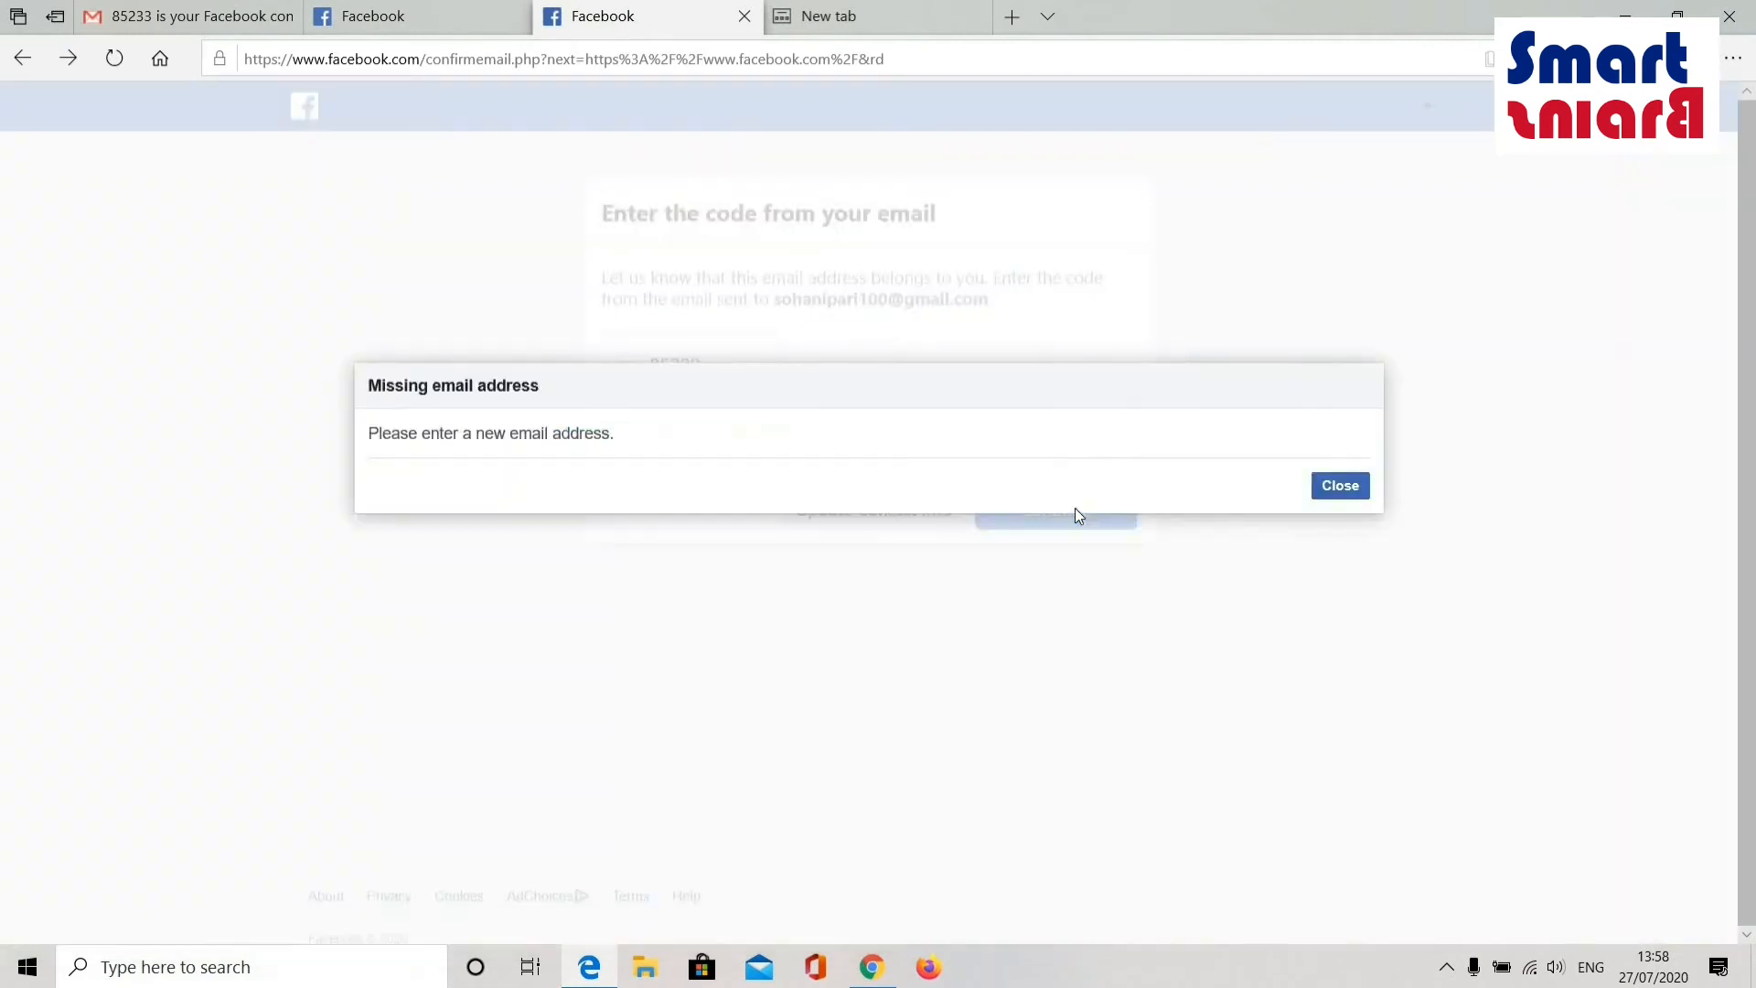
left_click(1340, 486)
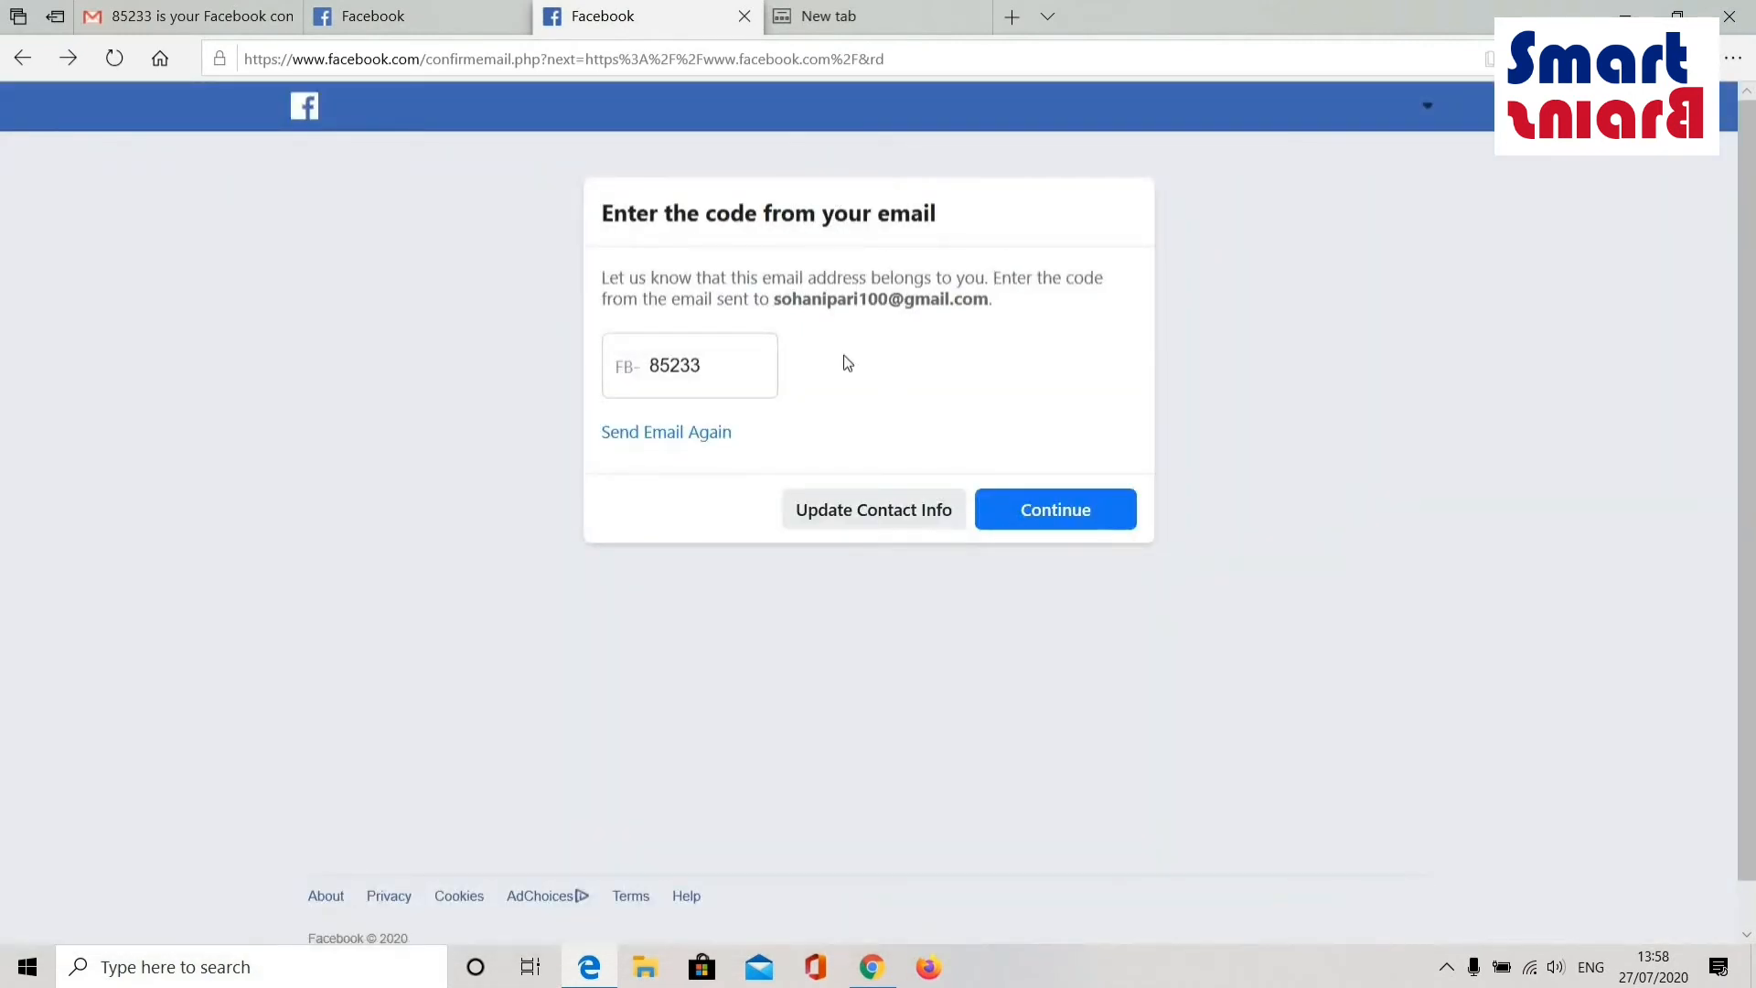
left_click(744, 18)
- Switch to the remaining Facebook tab showing the new account's welcome page
left_click(475, 17)
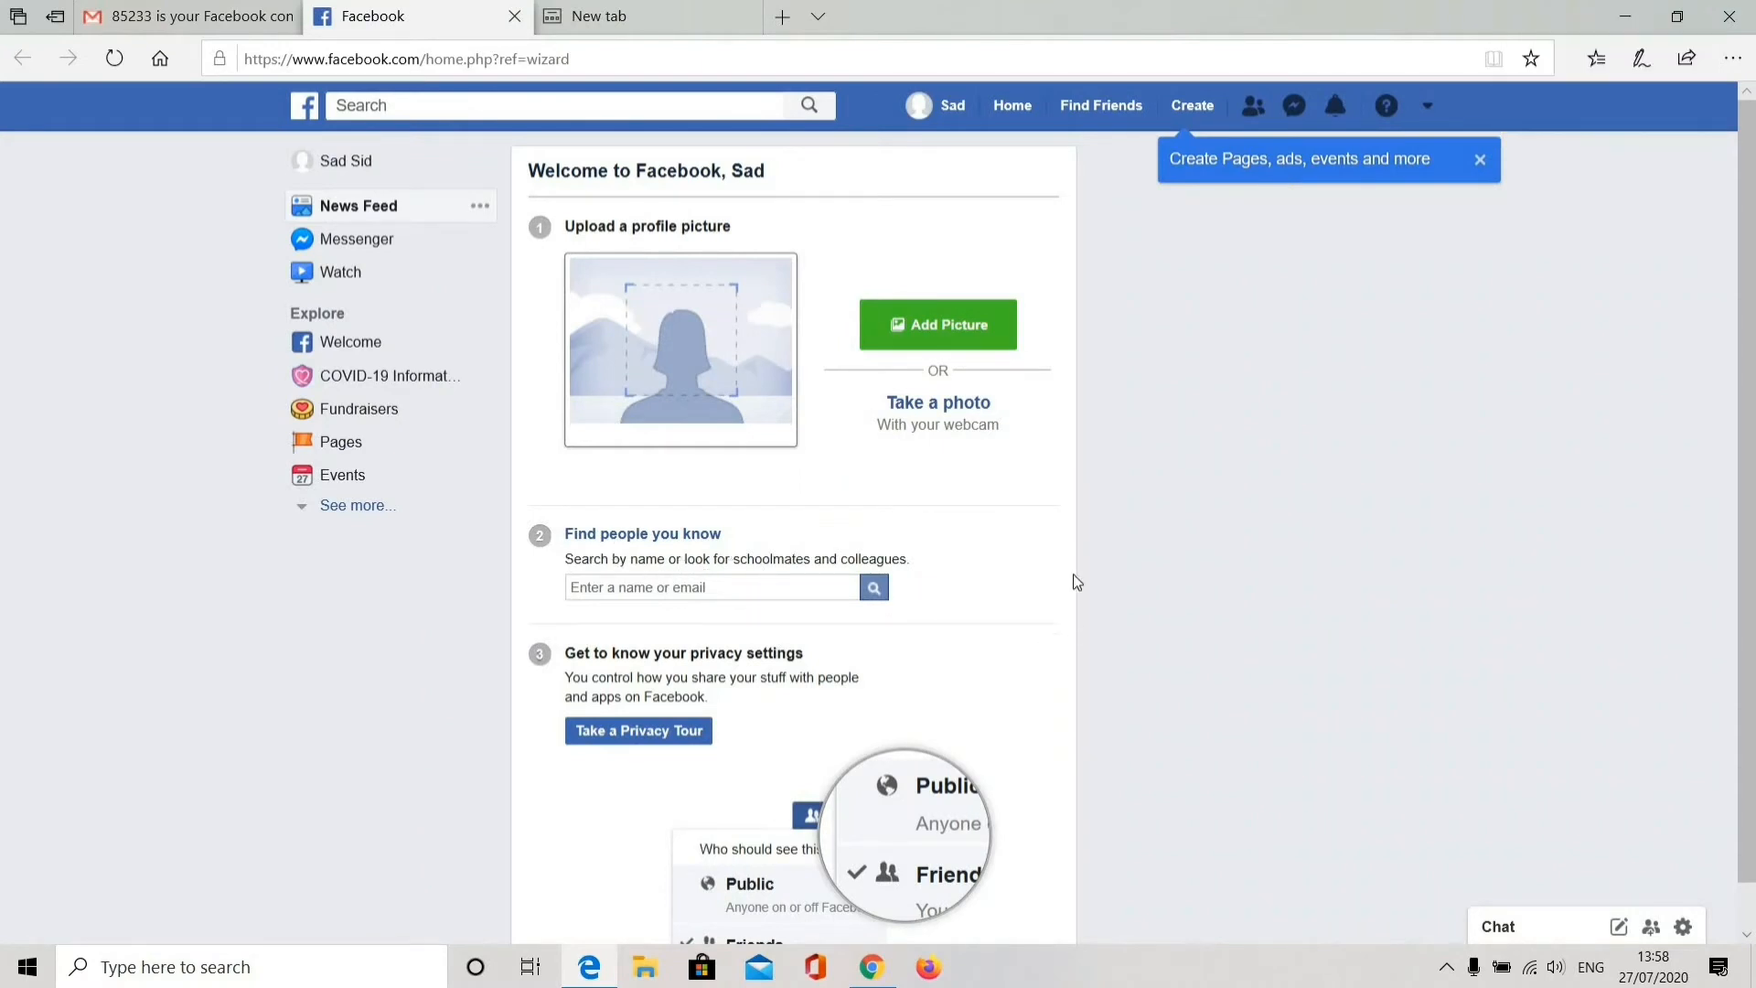
left_click_drag(1753, 445, 1753, 560)
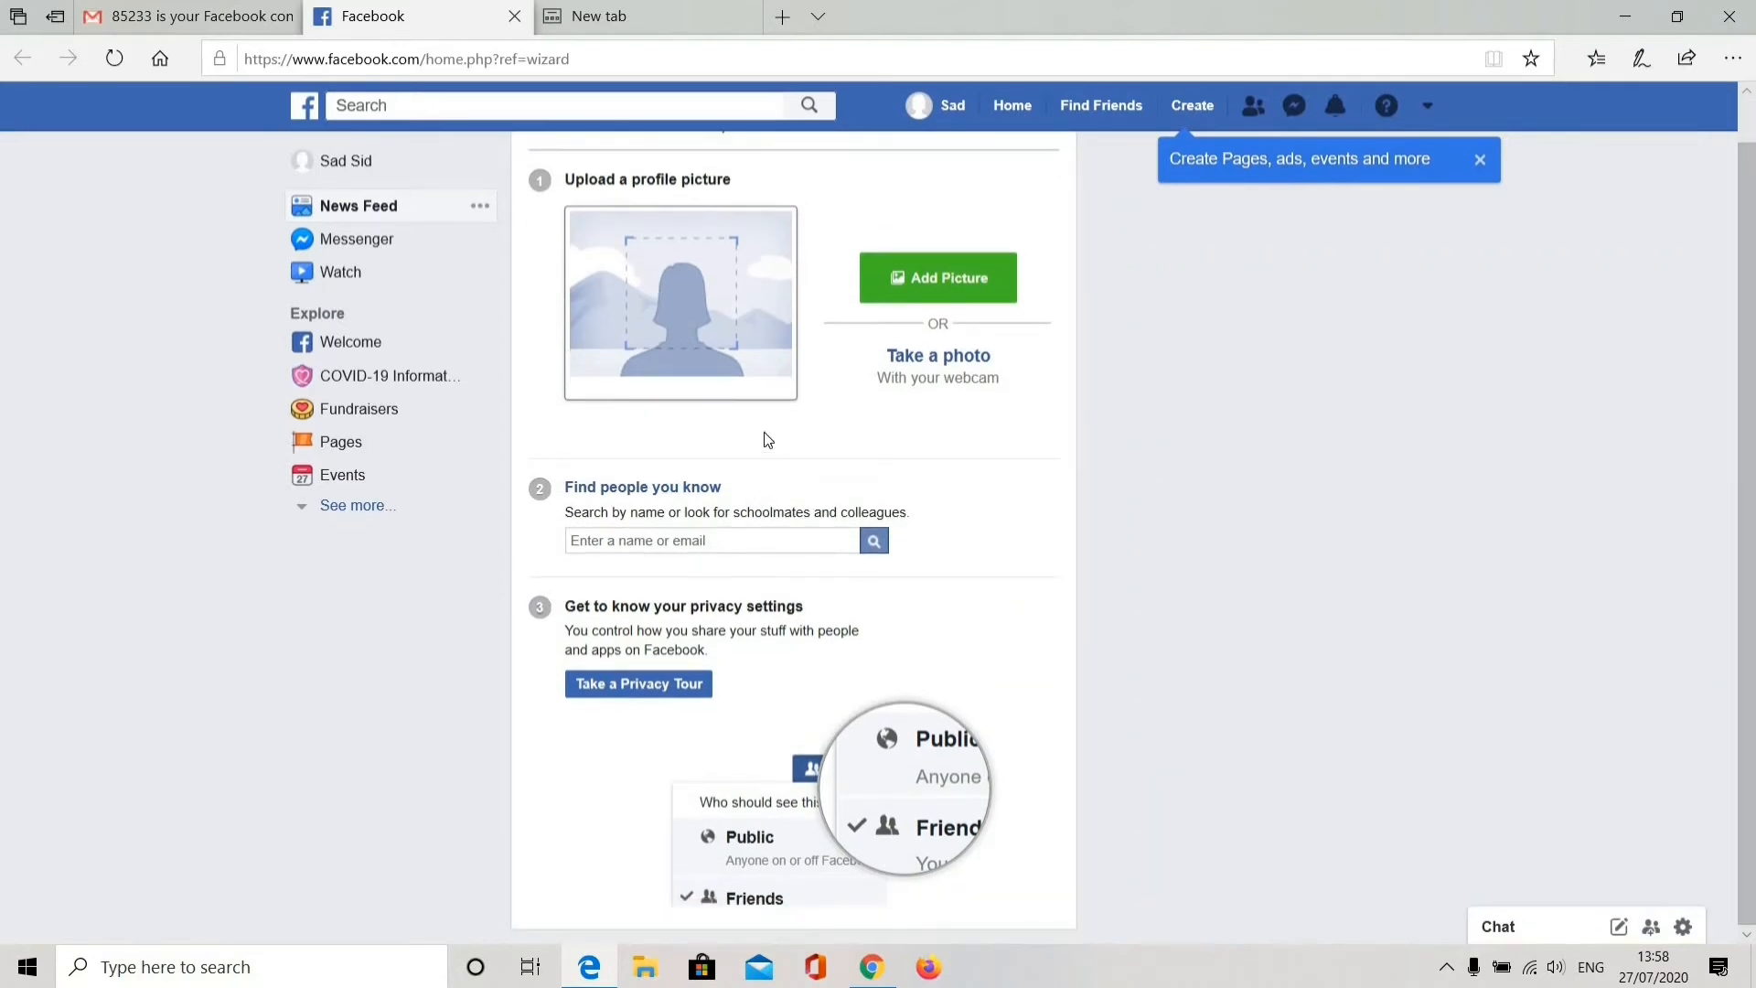
- Choose Settings from the account dropdown in Facebook's top bar
left_click(1429, 107)
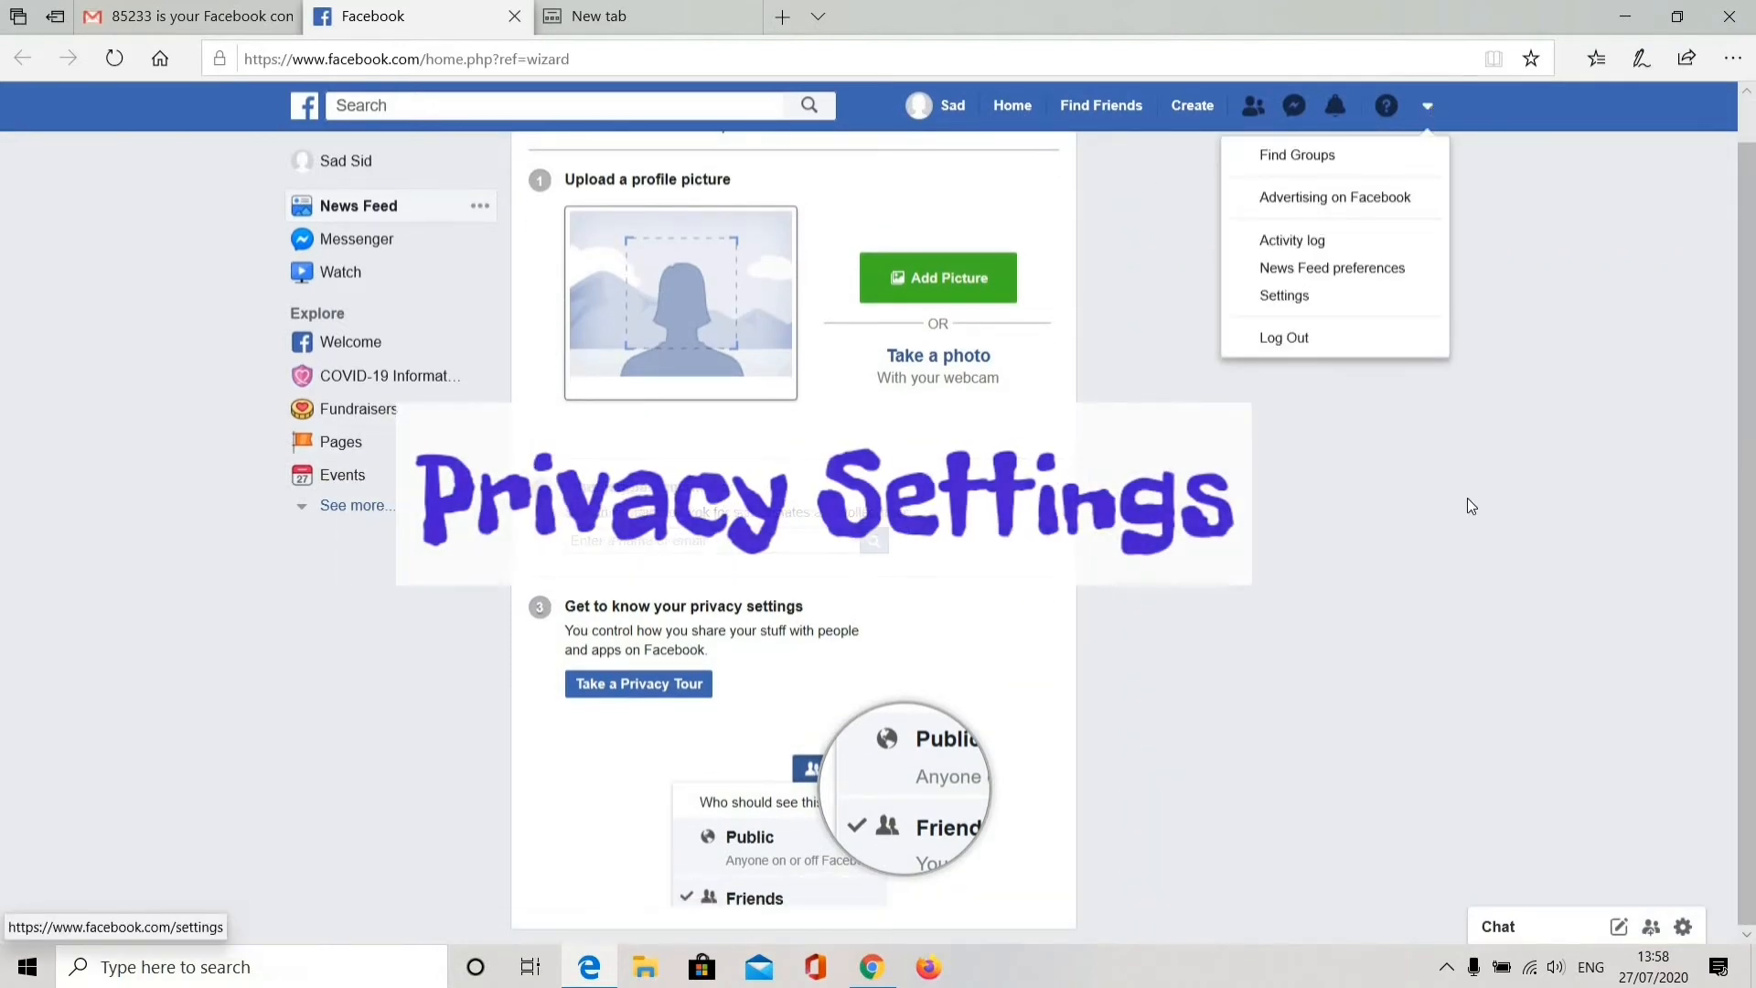
left_click(1387, 407)
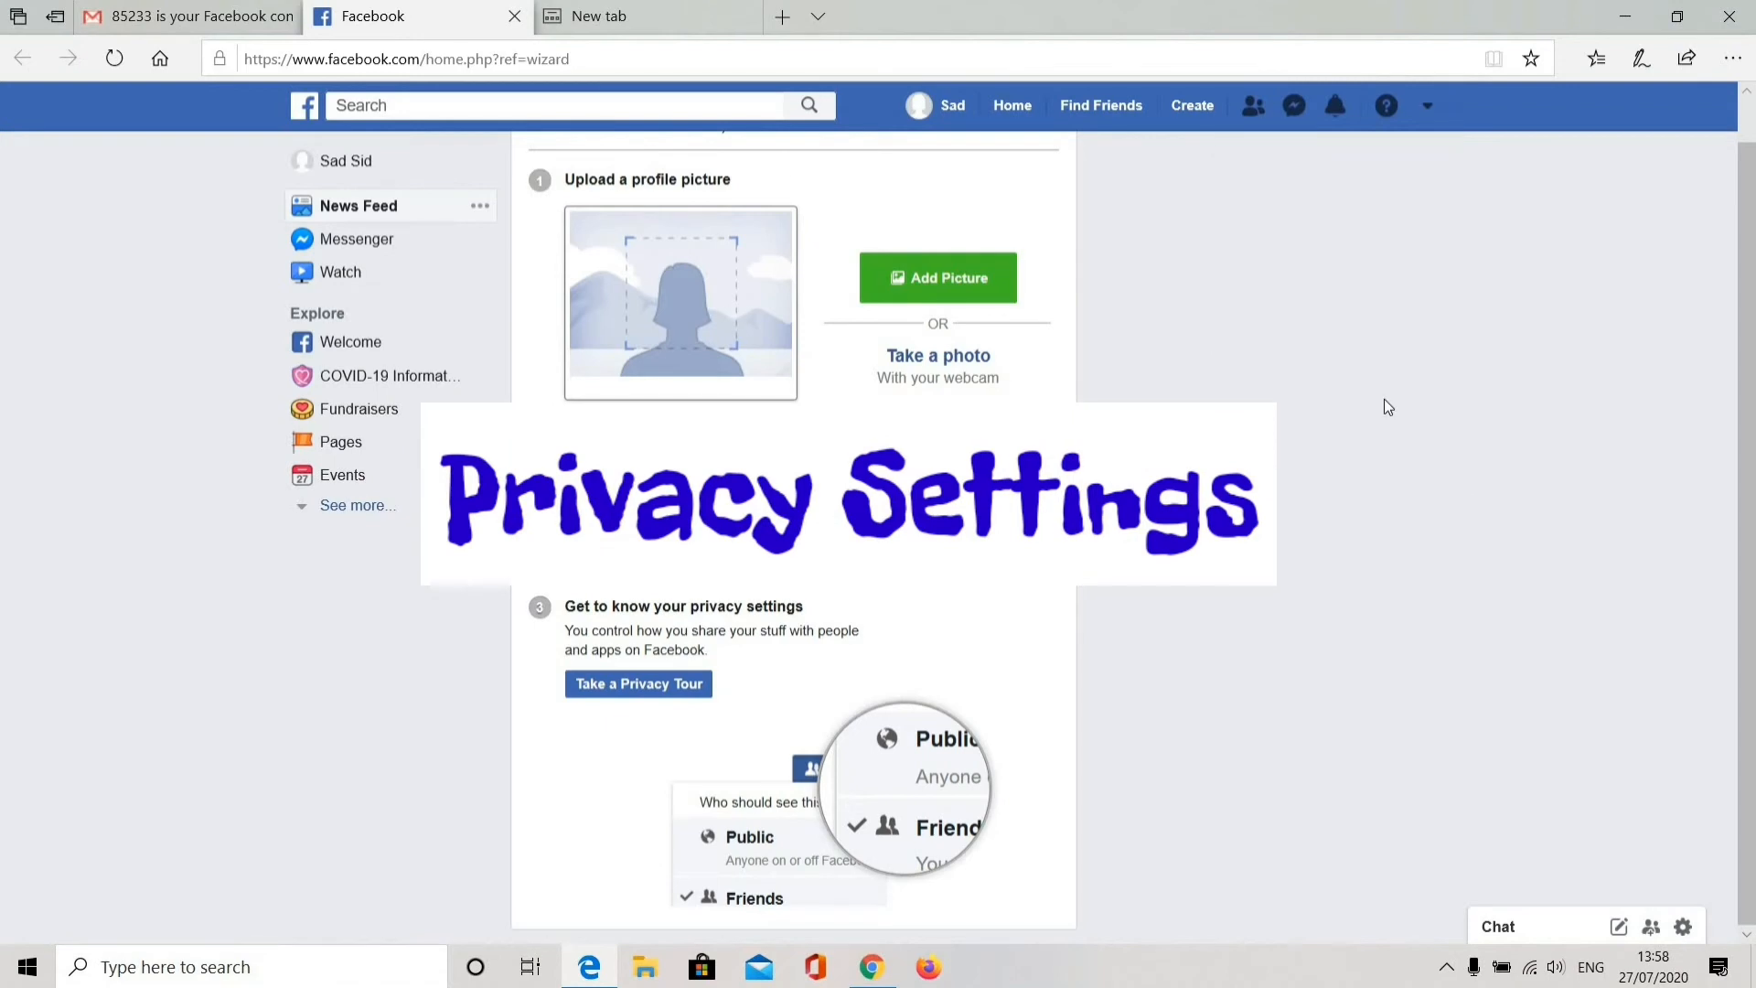
left_click(1428, 108)
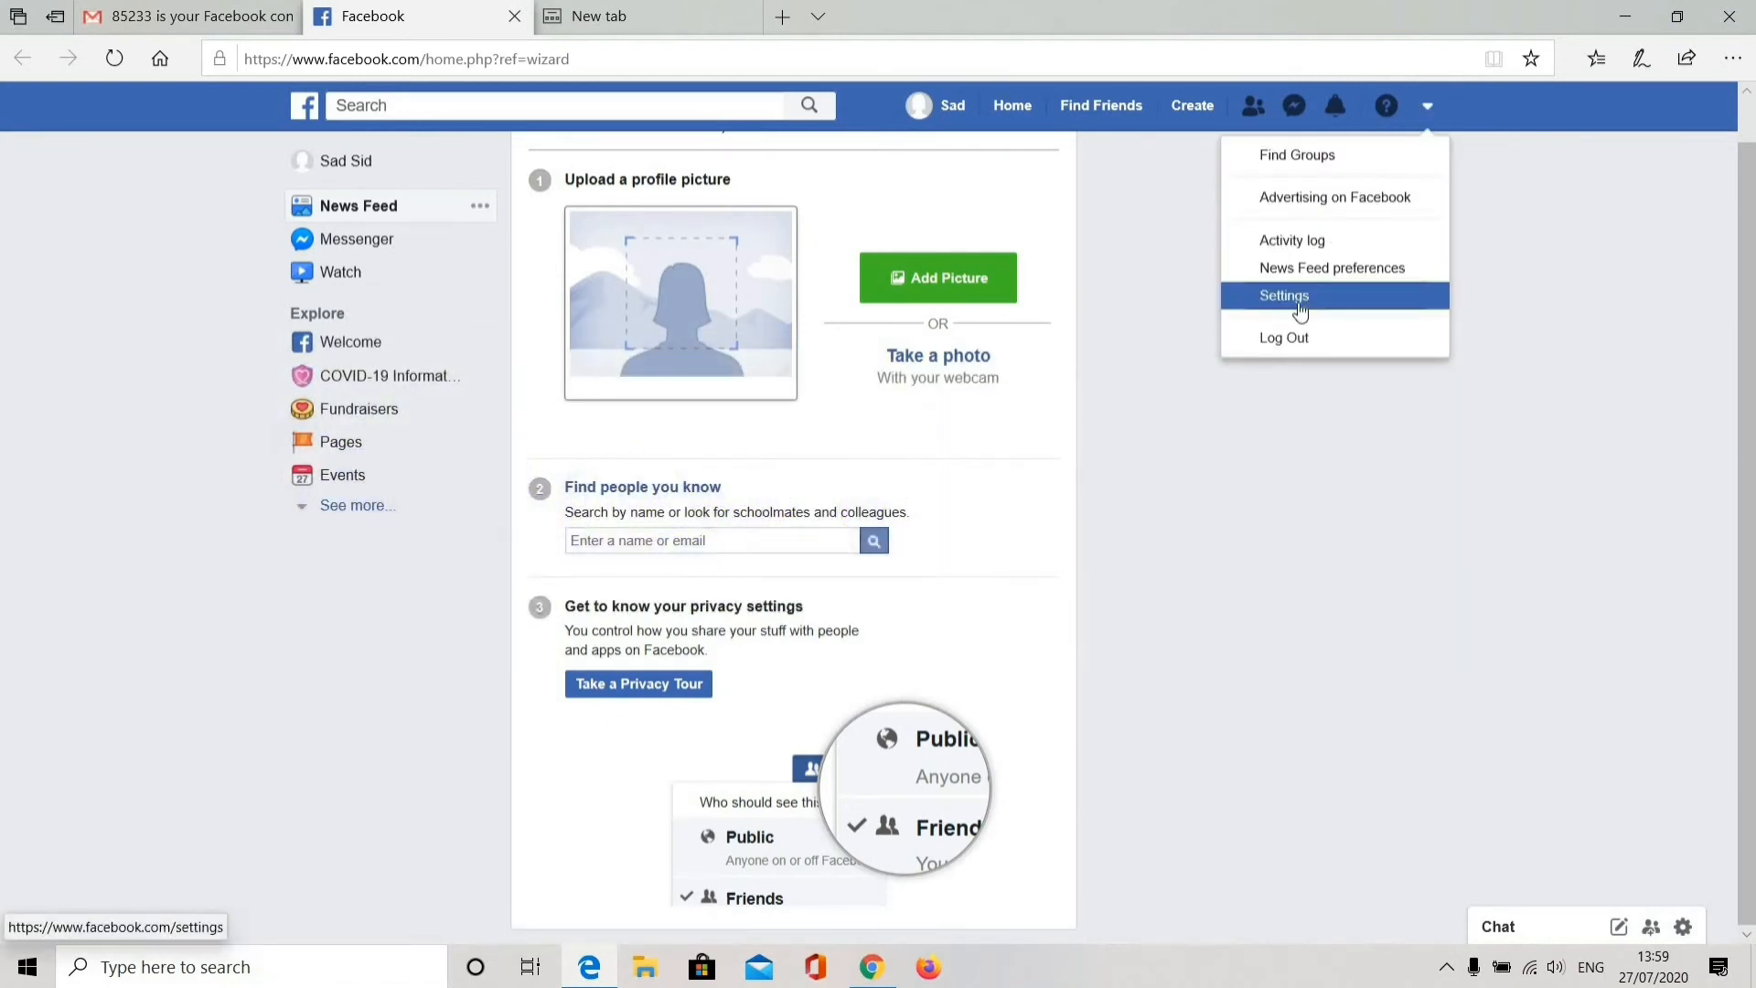
left_click(1301, 311)
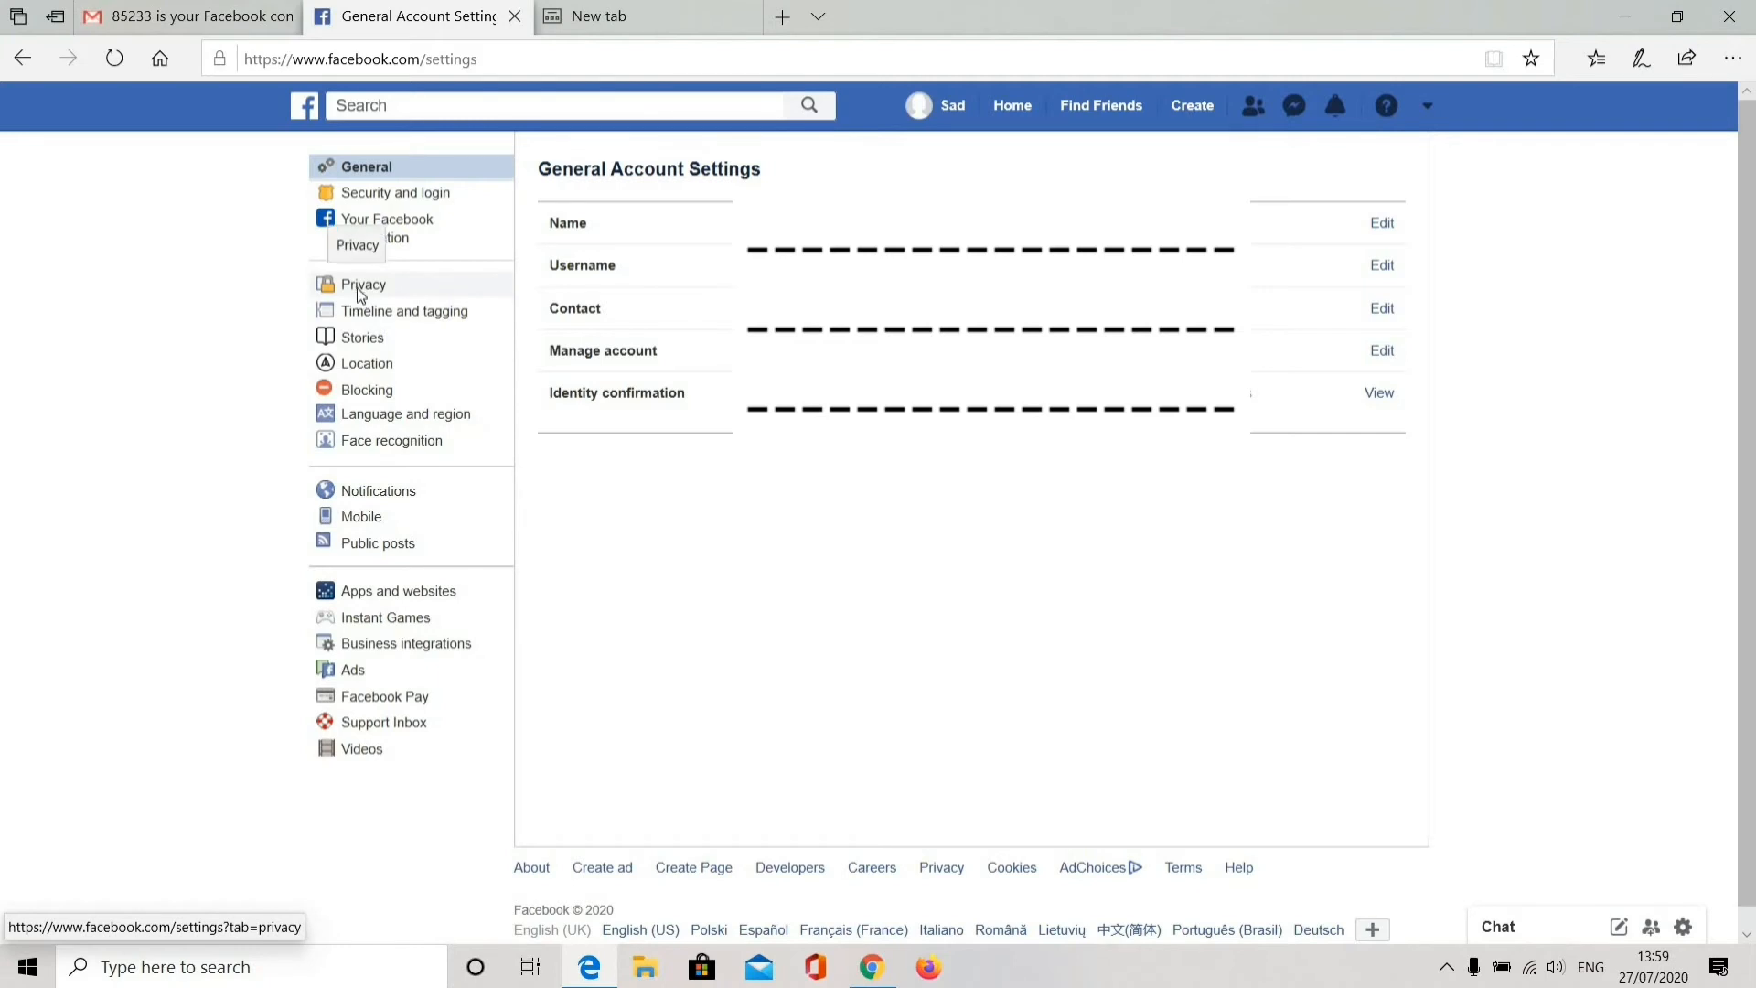
- In Privacy settings, check that future posts remain visible to Friends
left_click(358, 291)
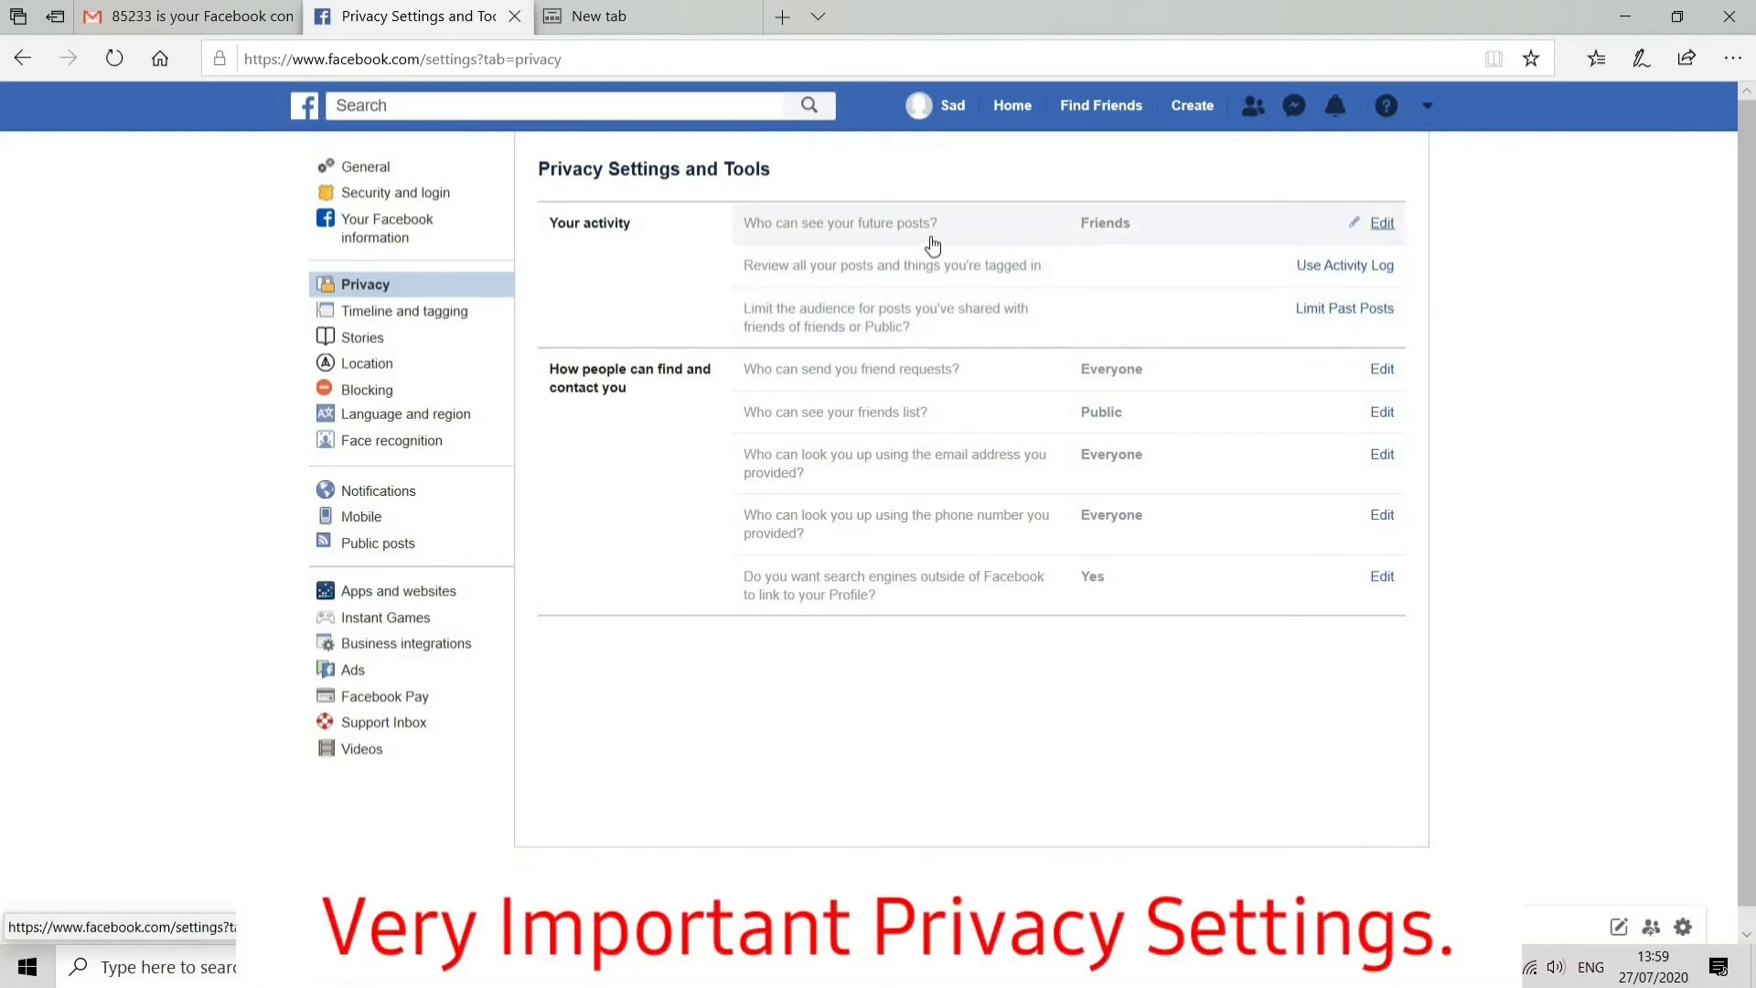
left_click(1381, 227)
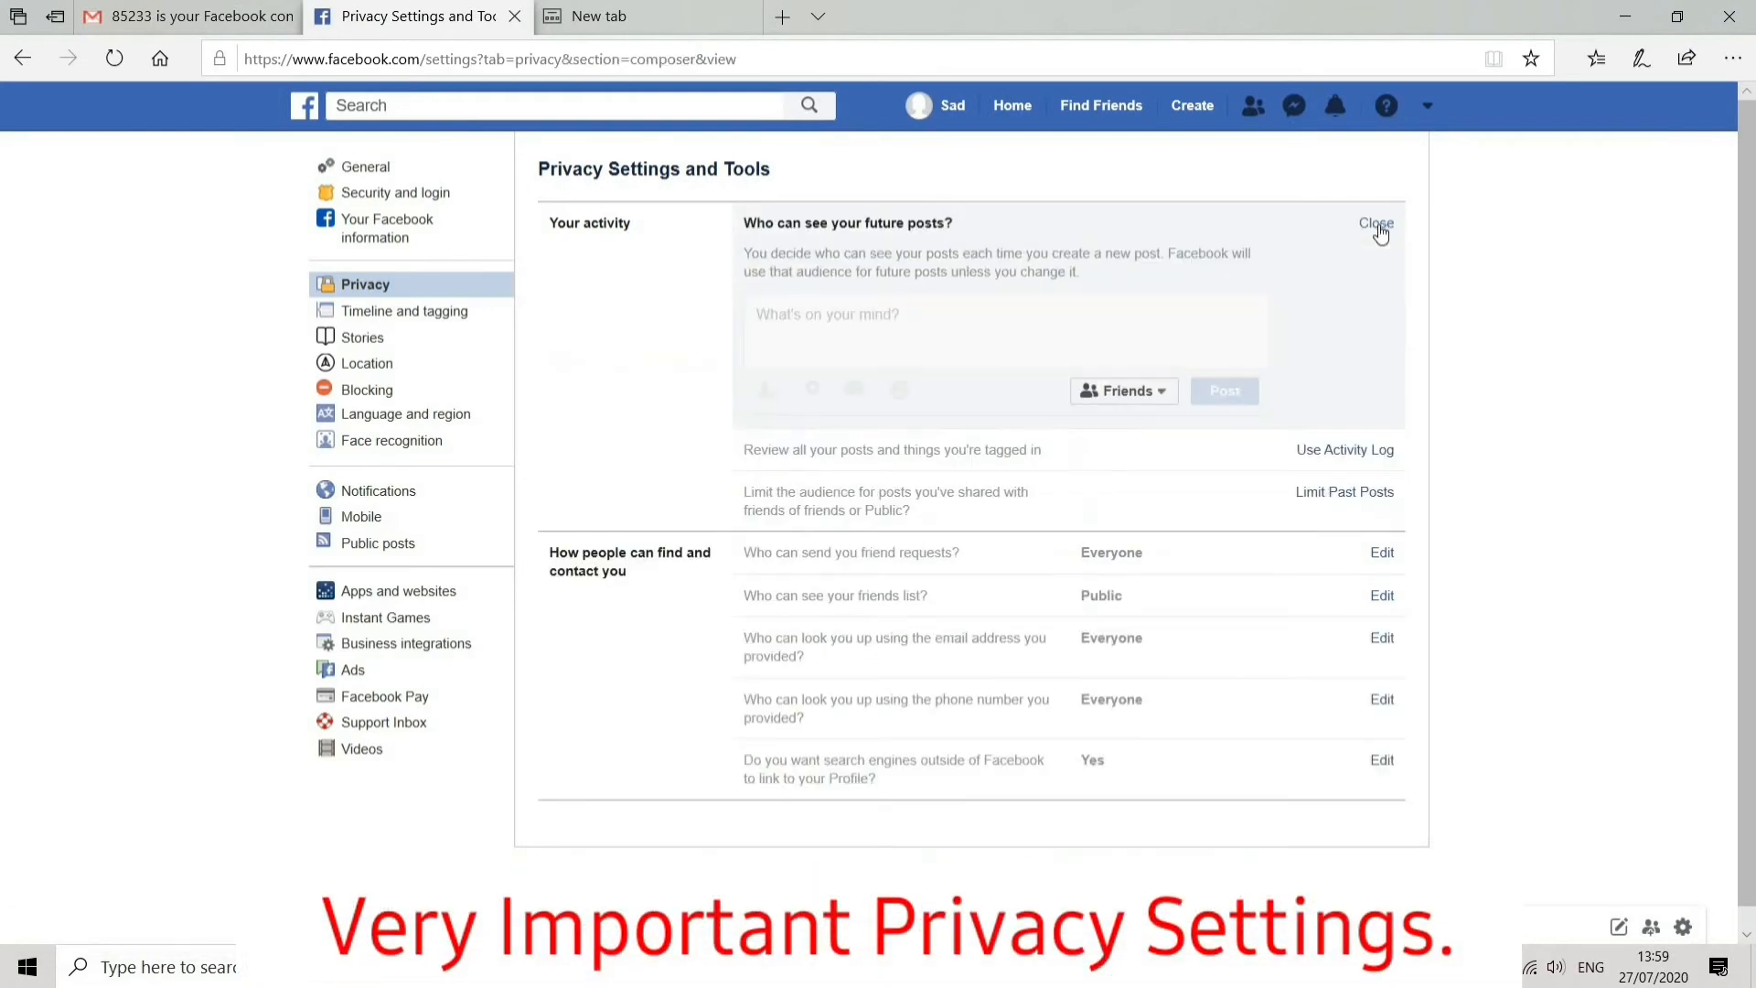
left_click(1172, 392)
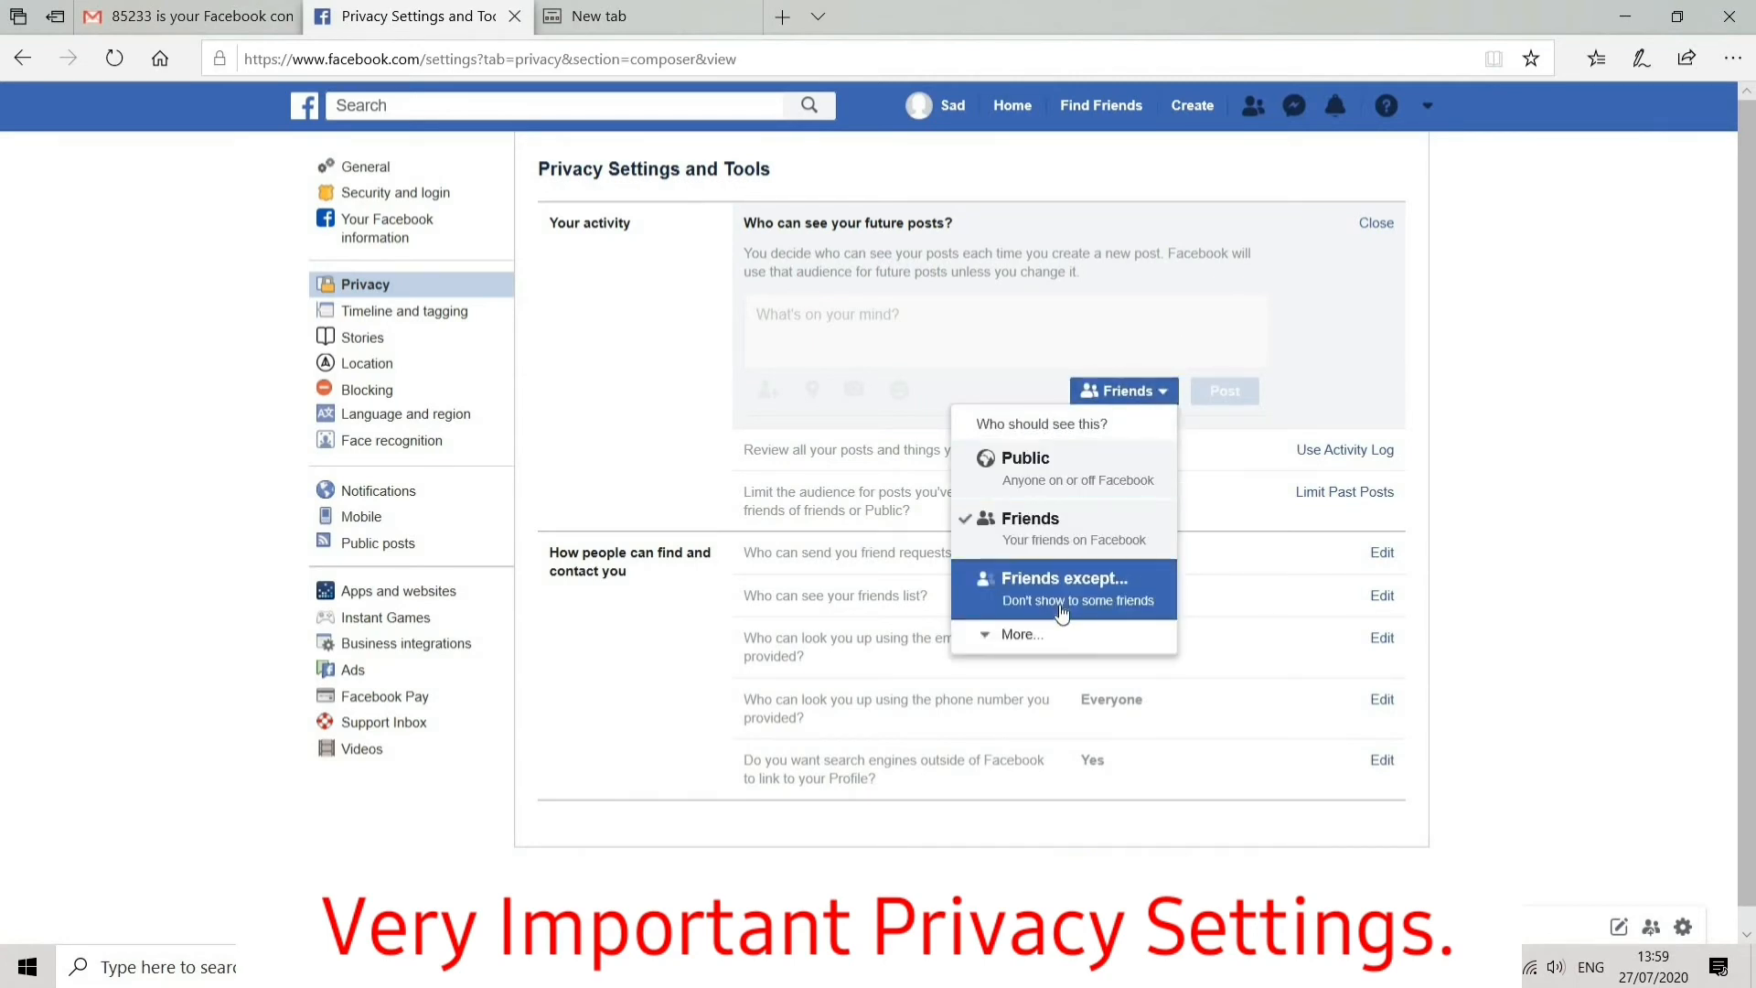
left_click(1592, 393)
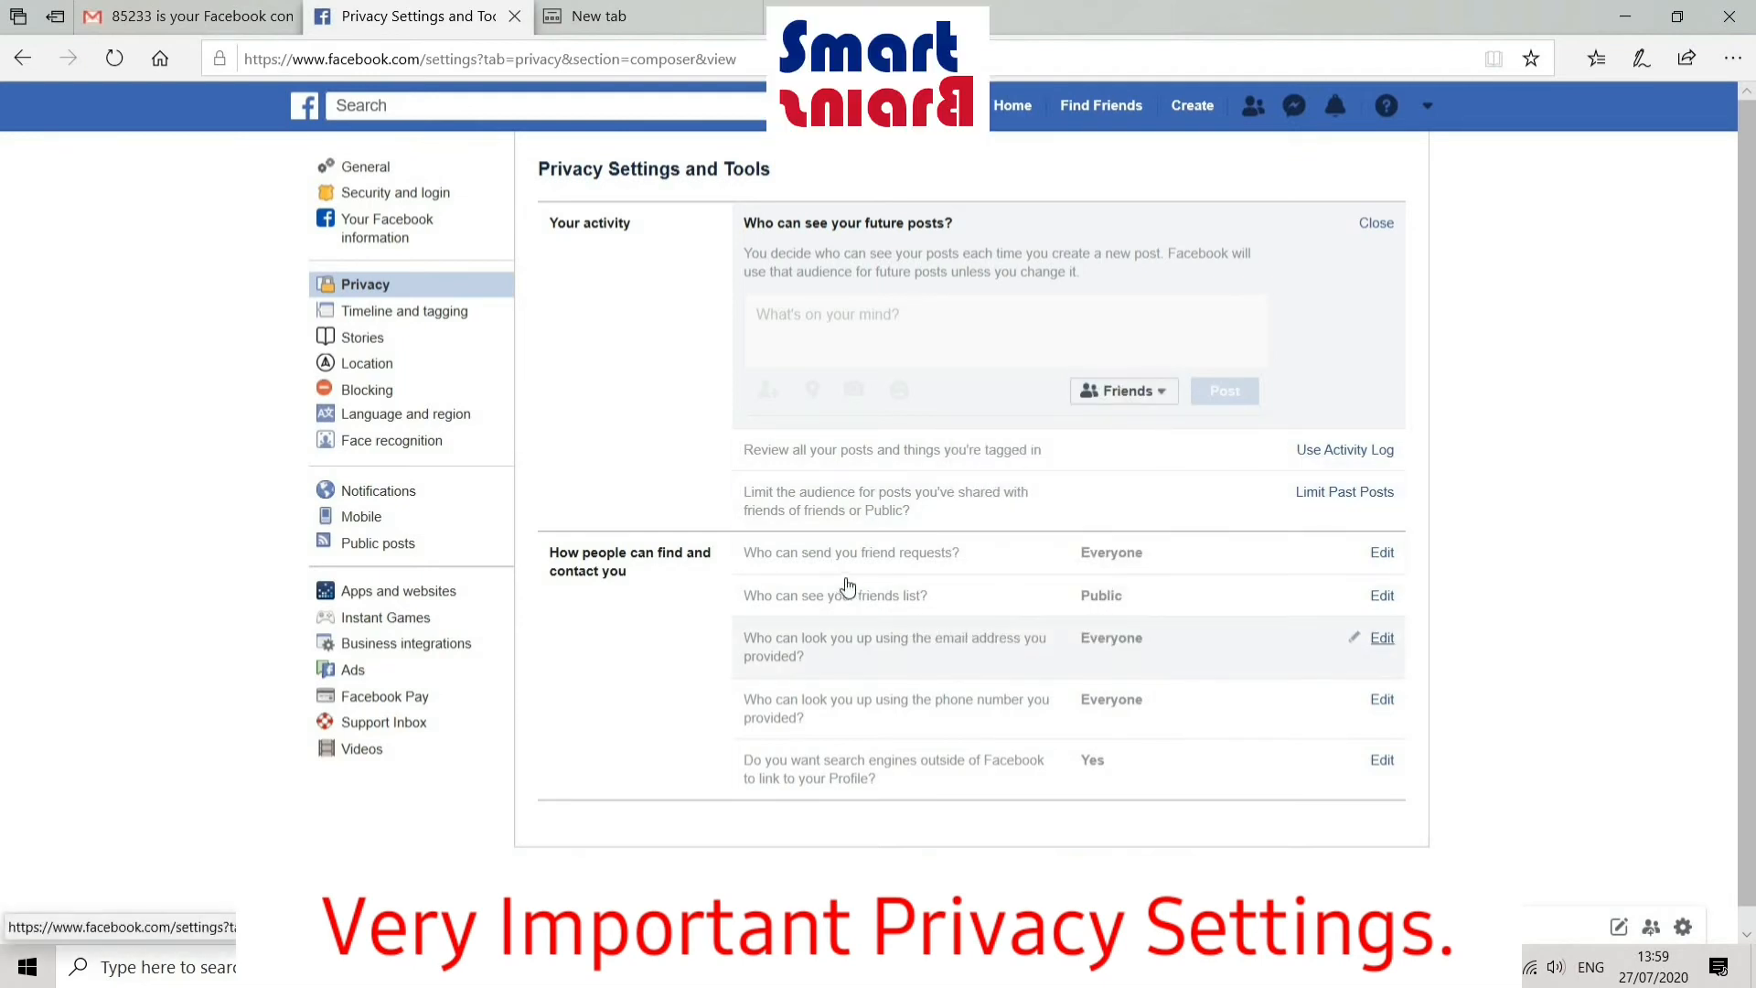
- Limit who can send friend requests to Friends of friends
left_click(1381, 555)
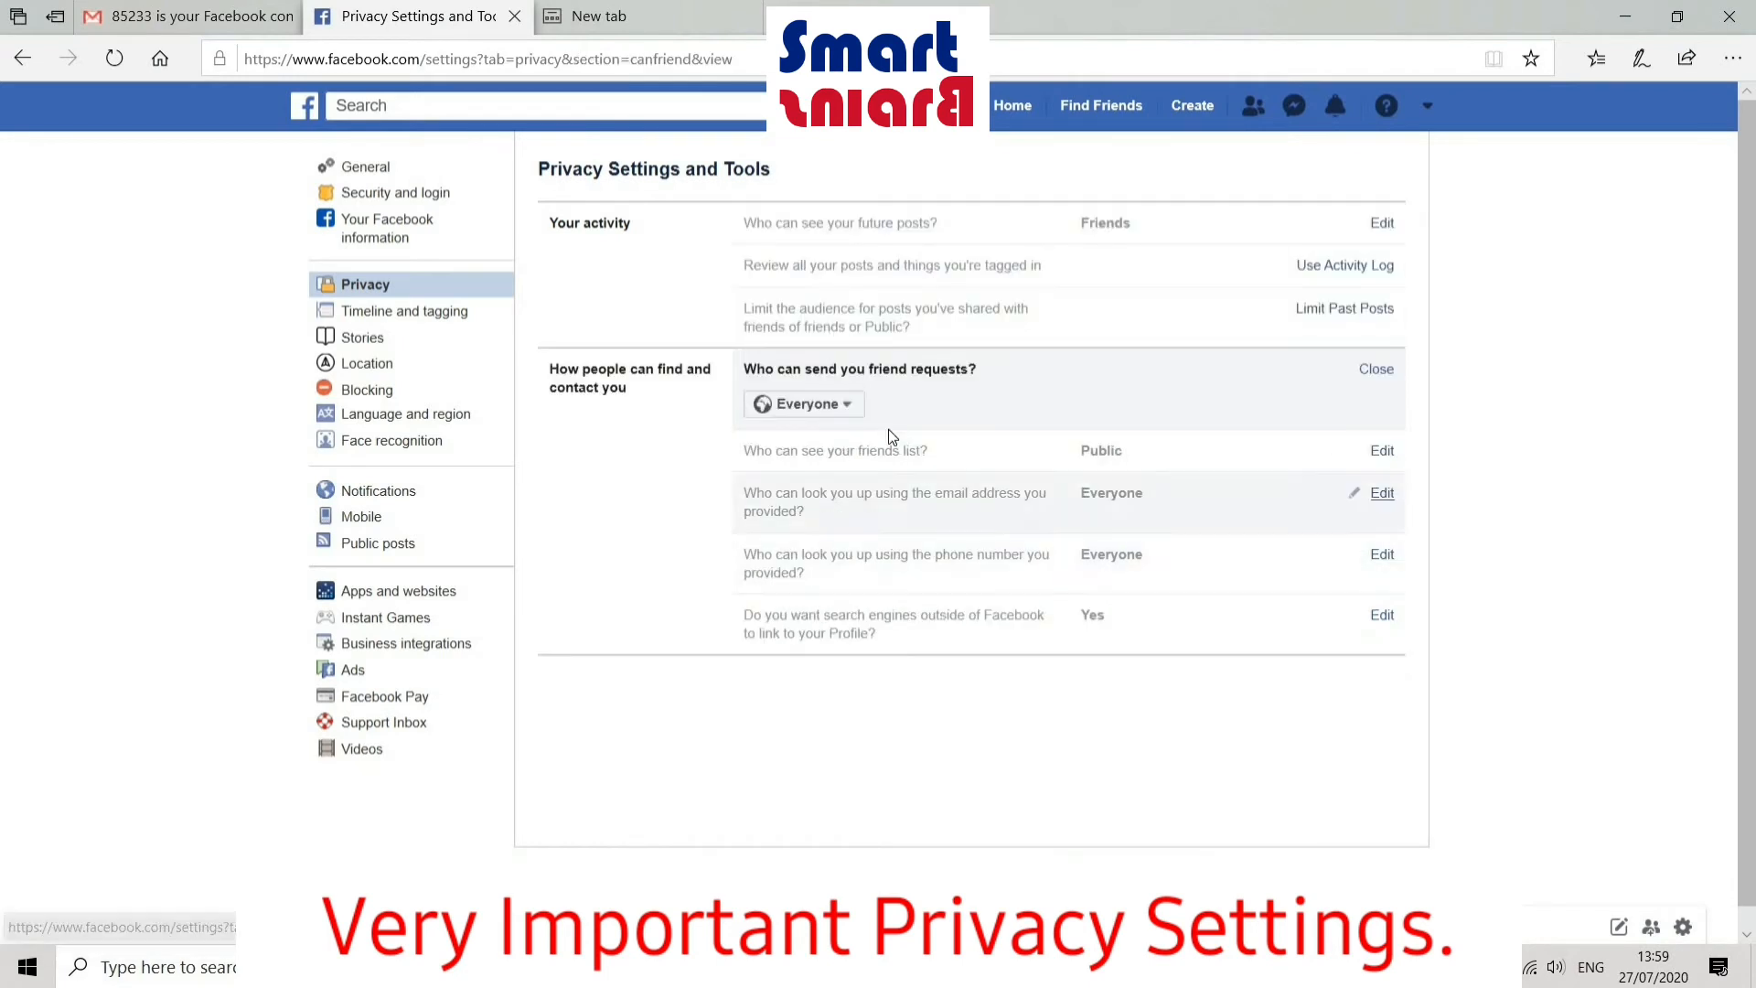
left_click(847, 410)
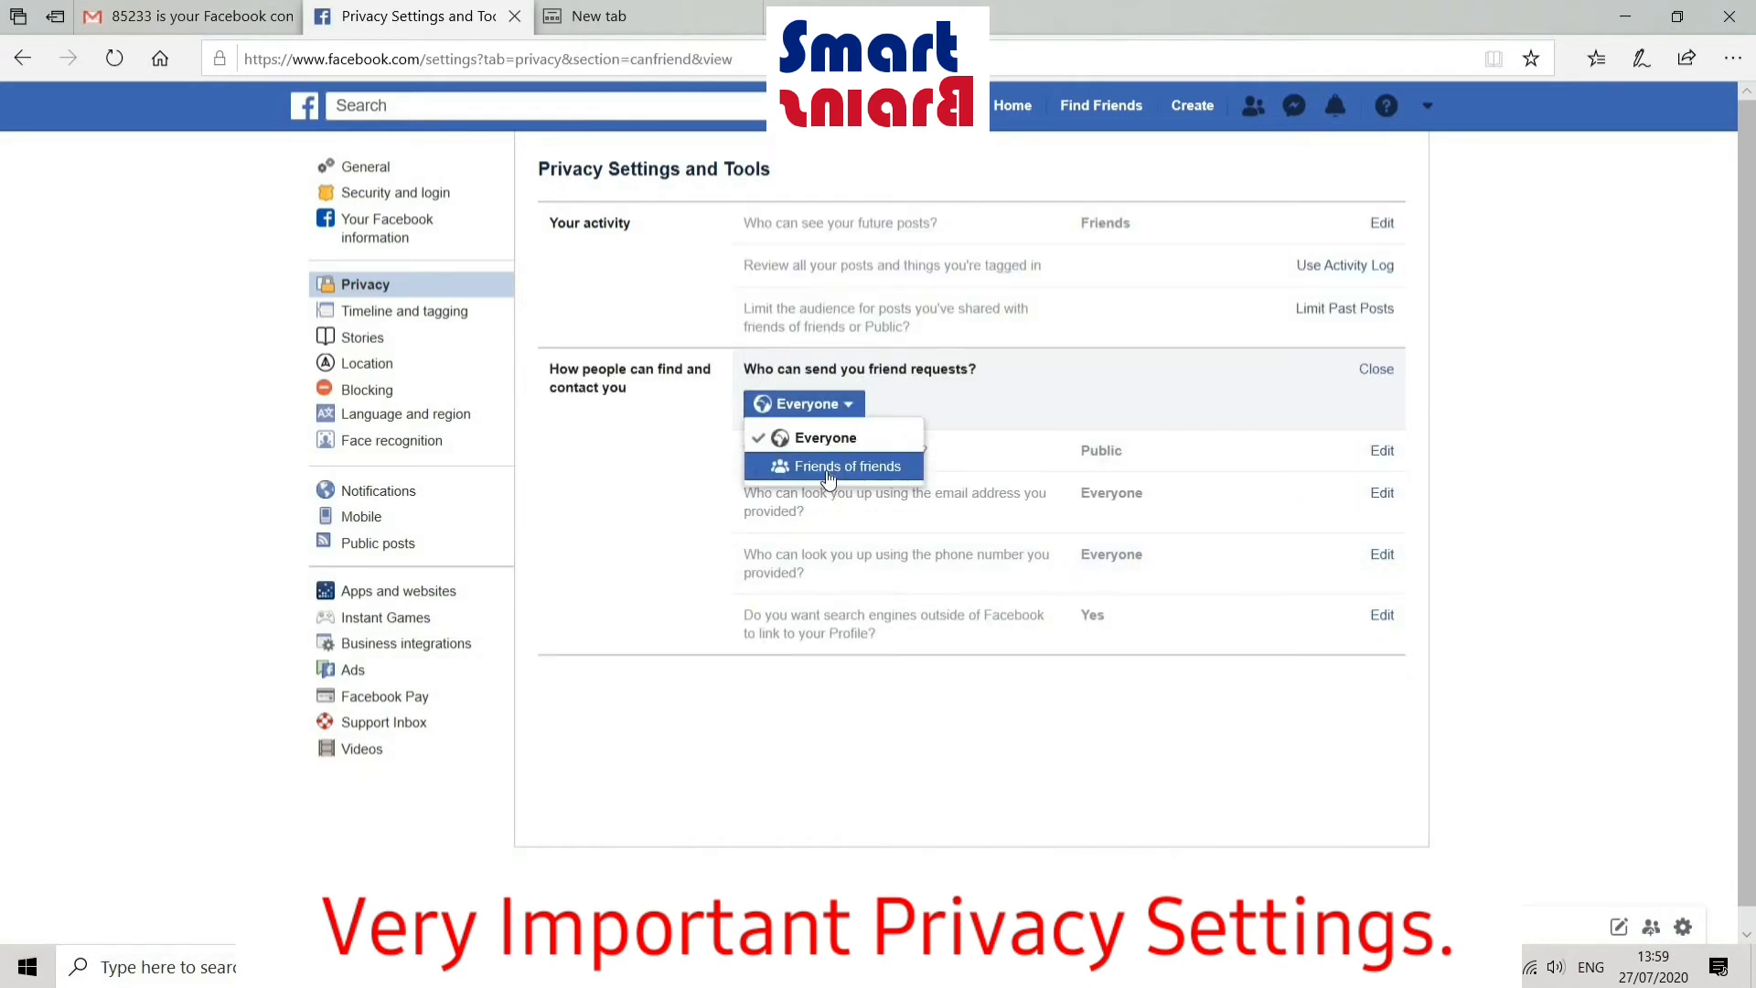
left_click(829, 476)
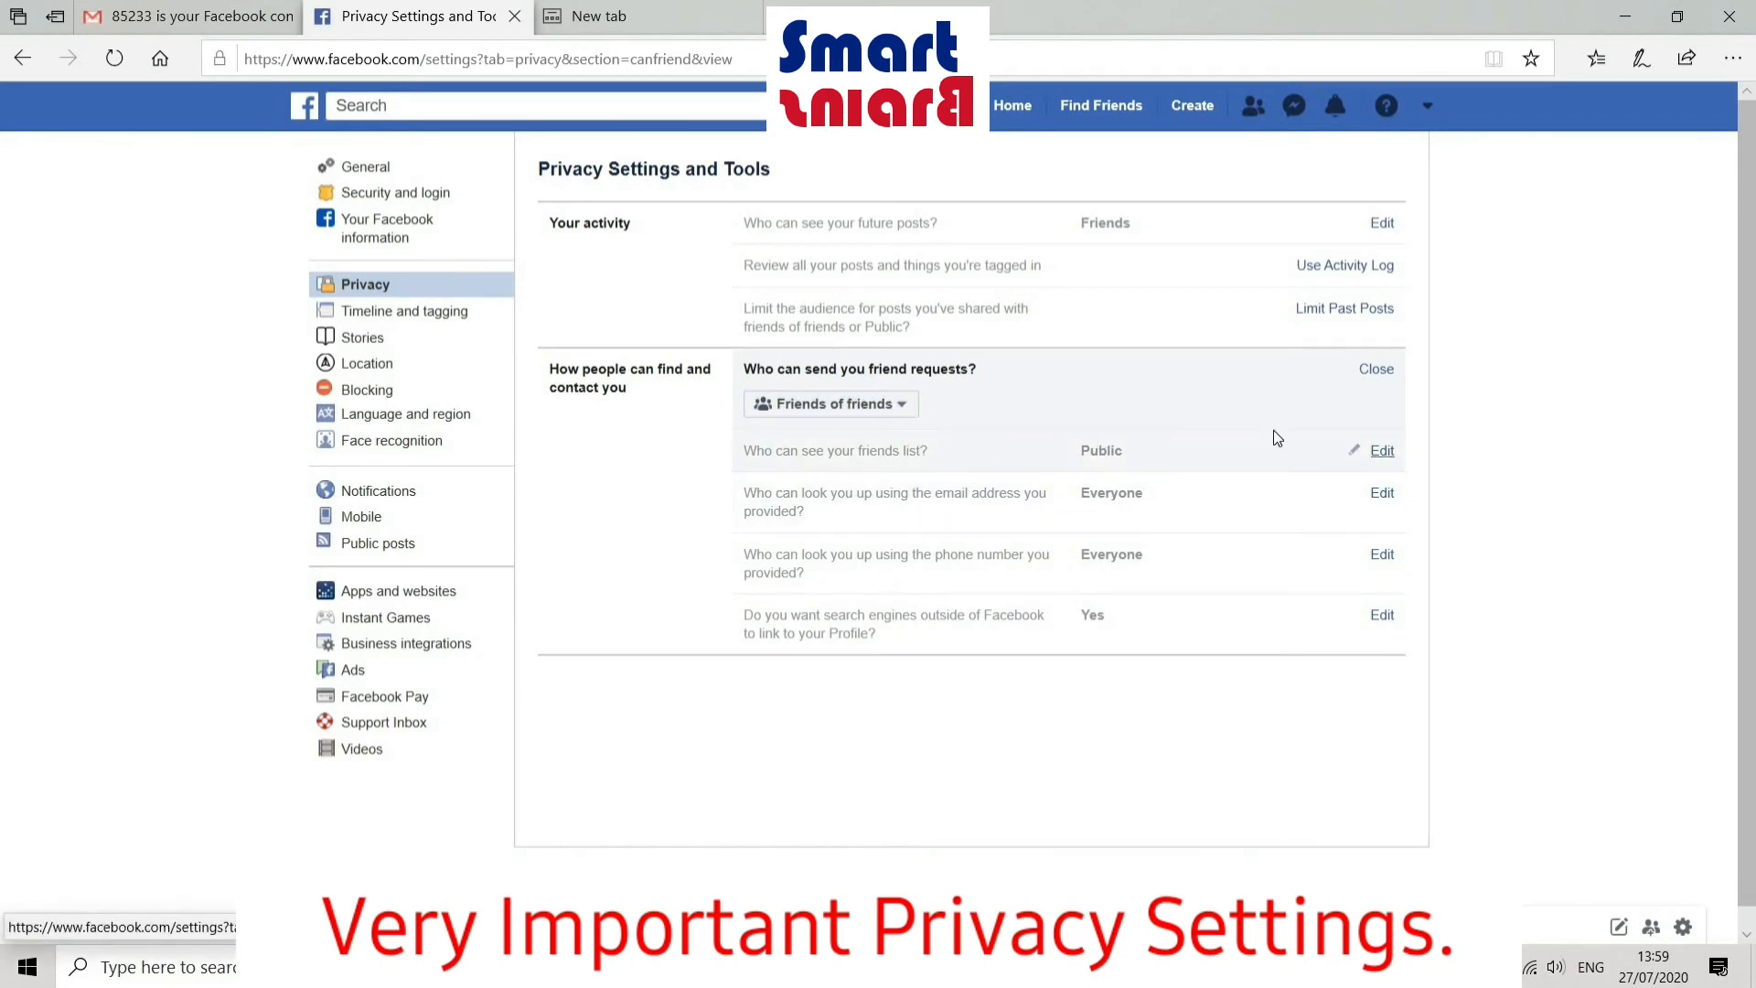
- Set the friends list audience to Only me
left_click(1392, 450)
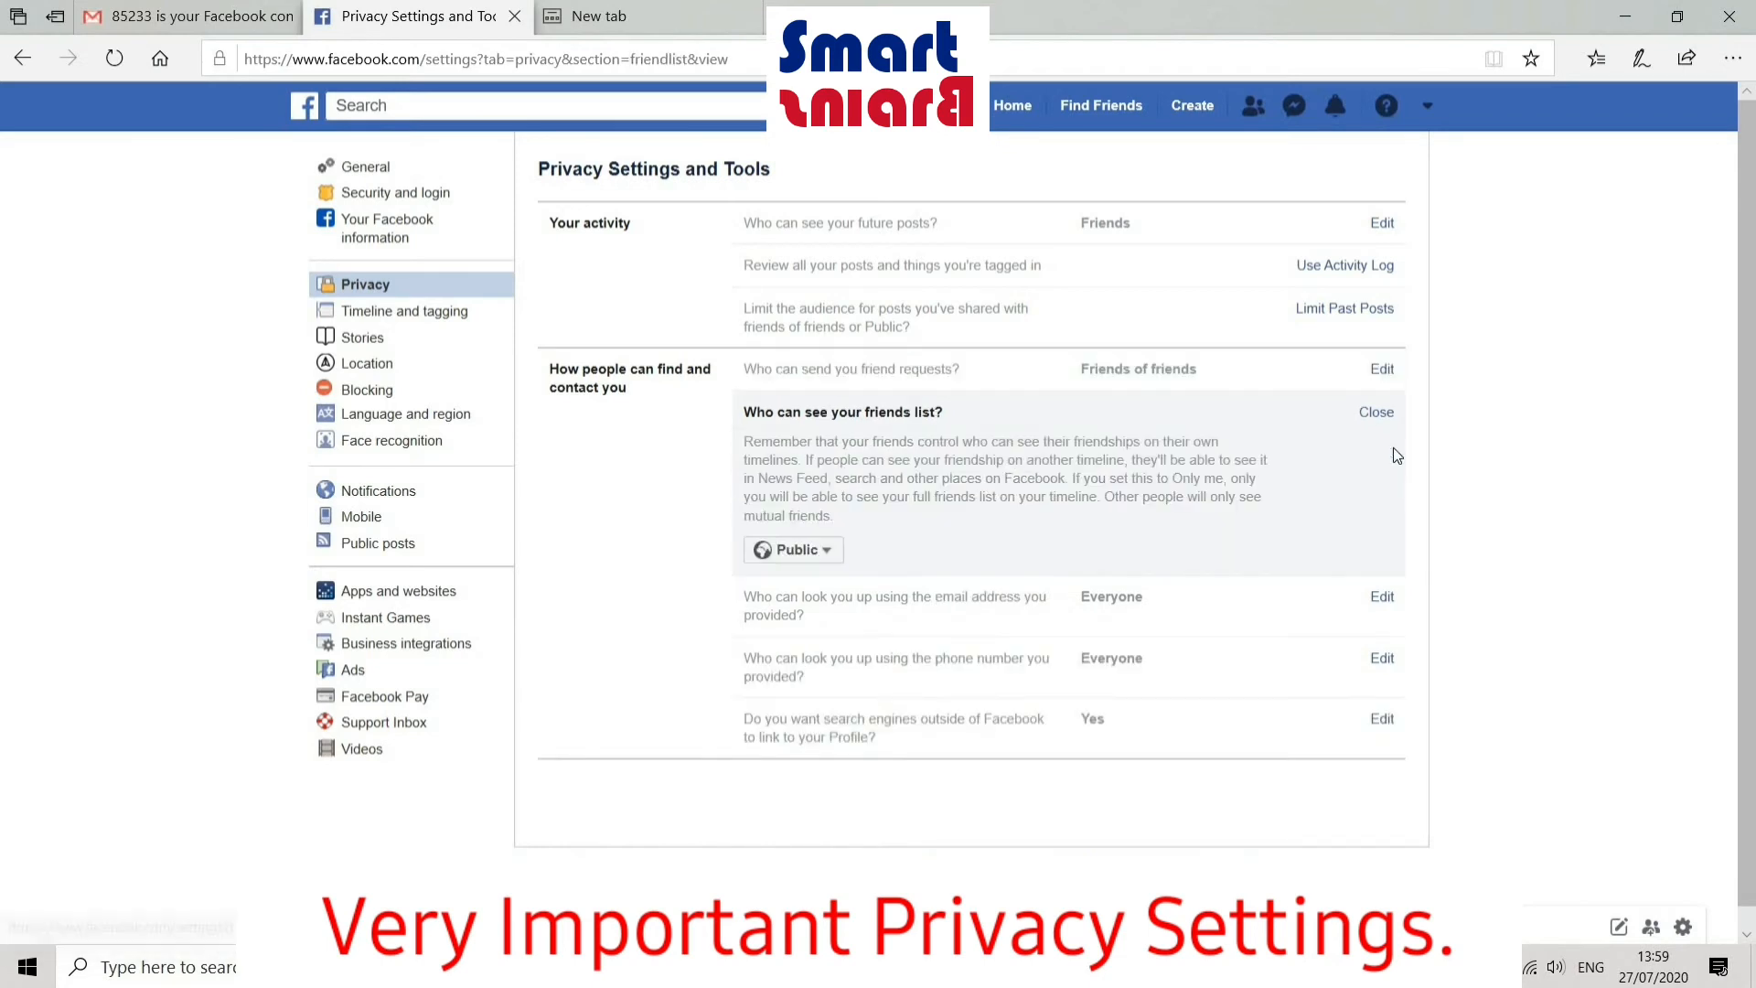
left_click(826, 550)
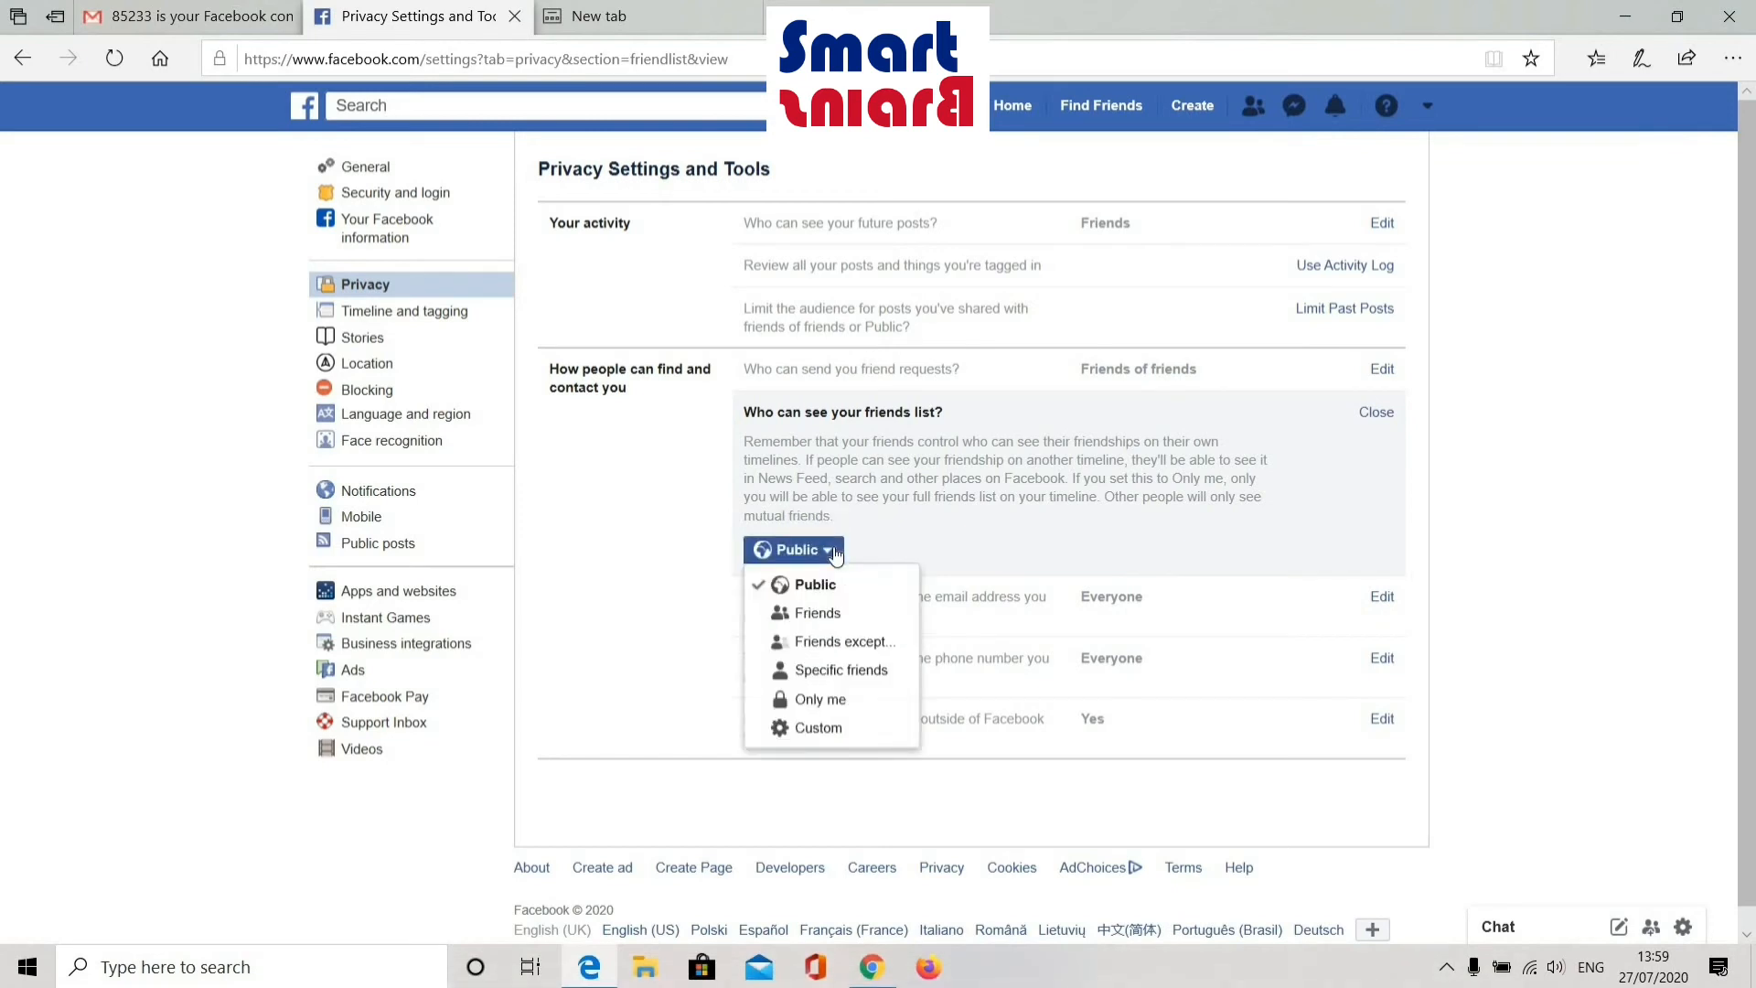
left_click(833, 710)
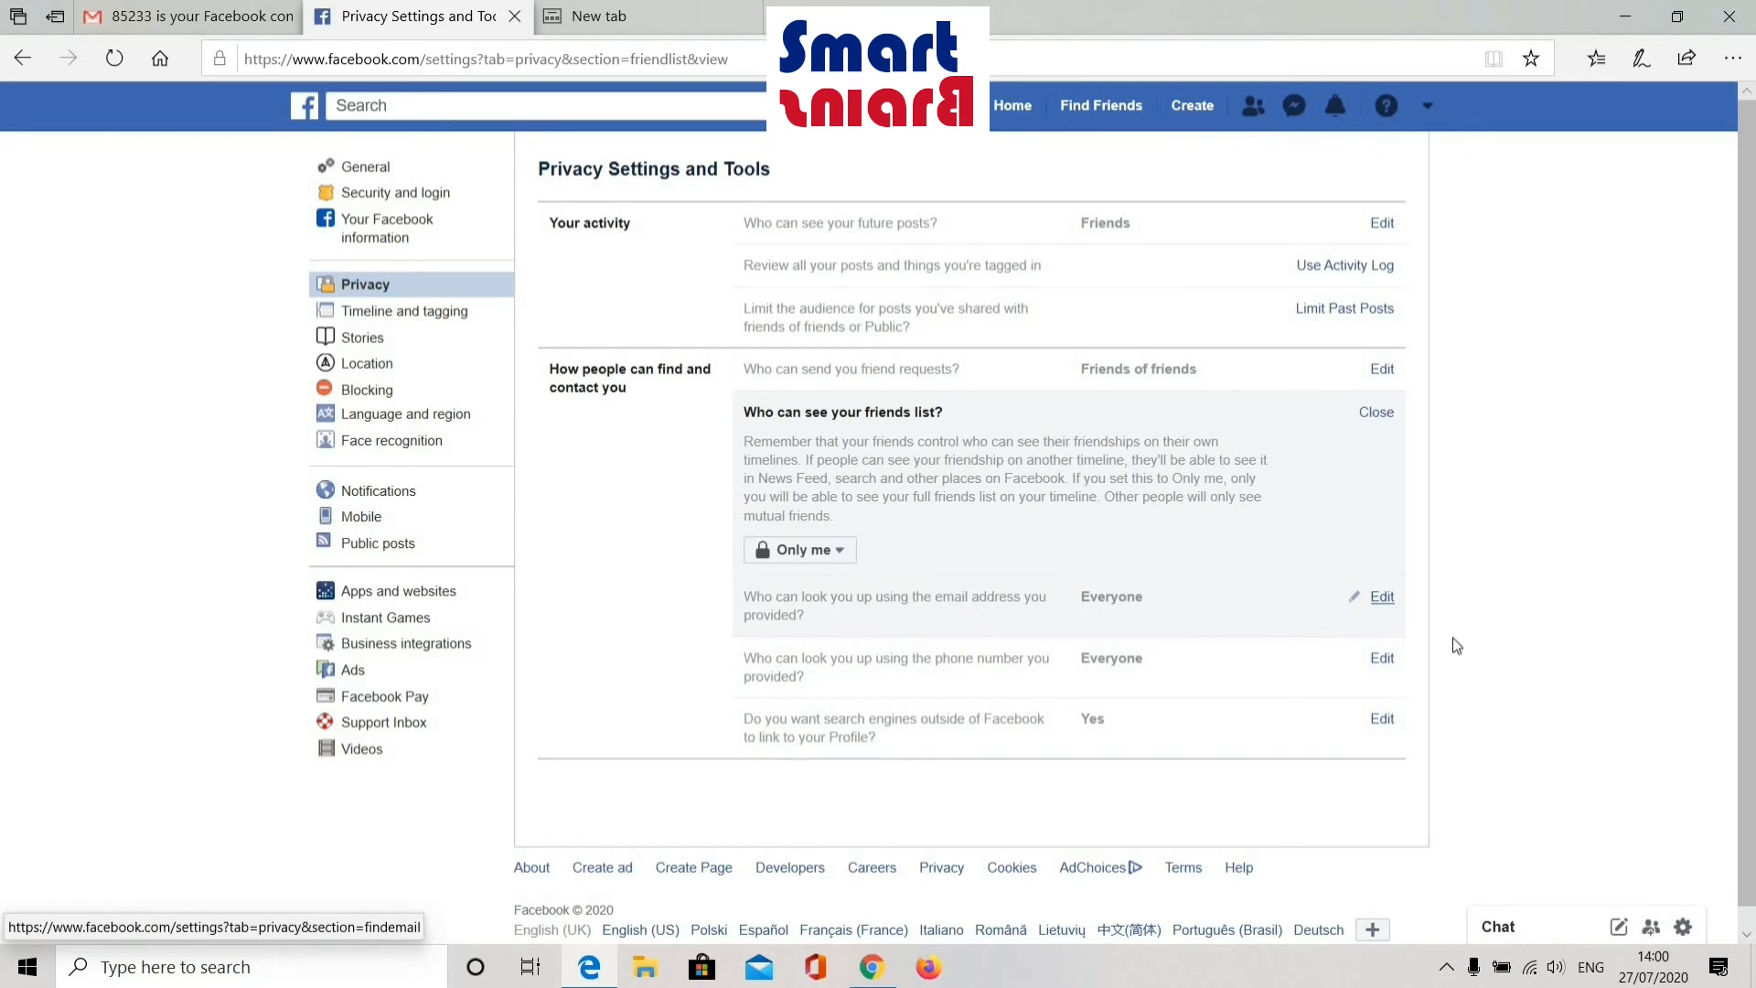
- Limit who can look you up by email address to Friends
left_click(1382, 599)
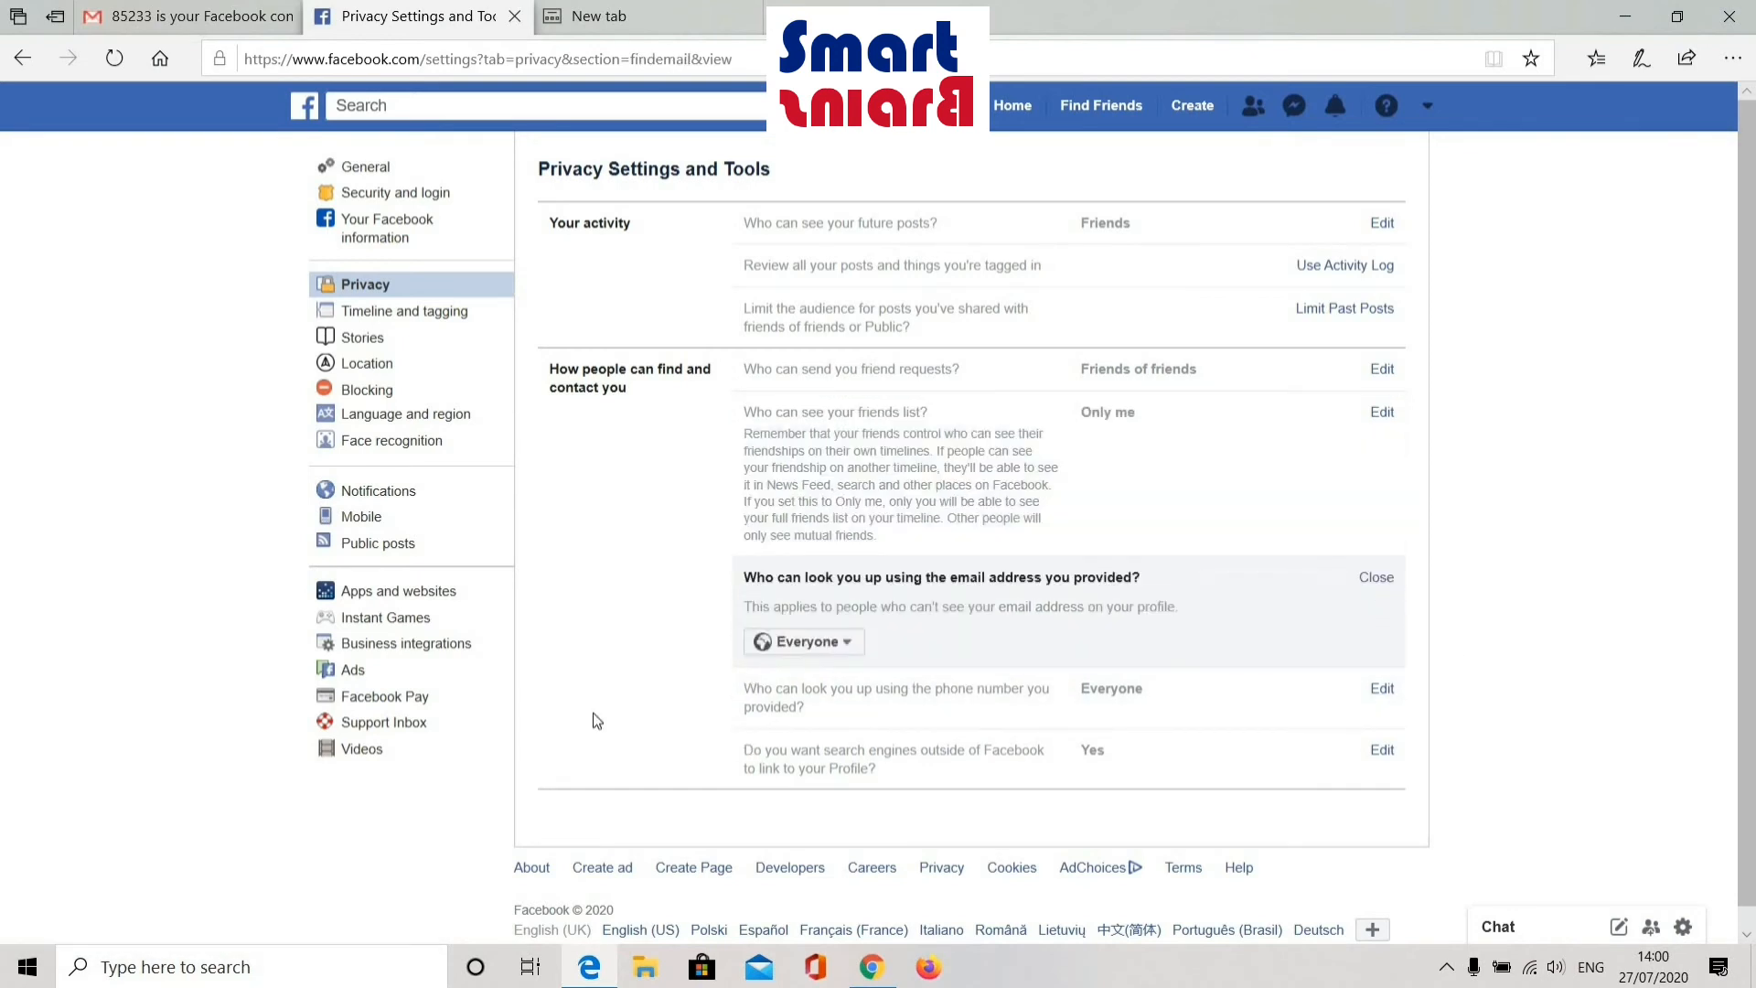
left_click(821, 648)
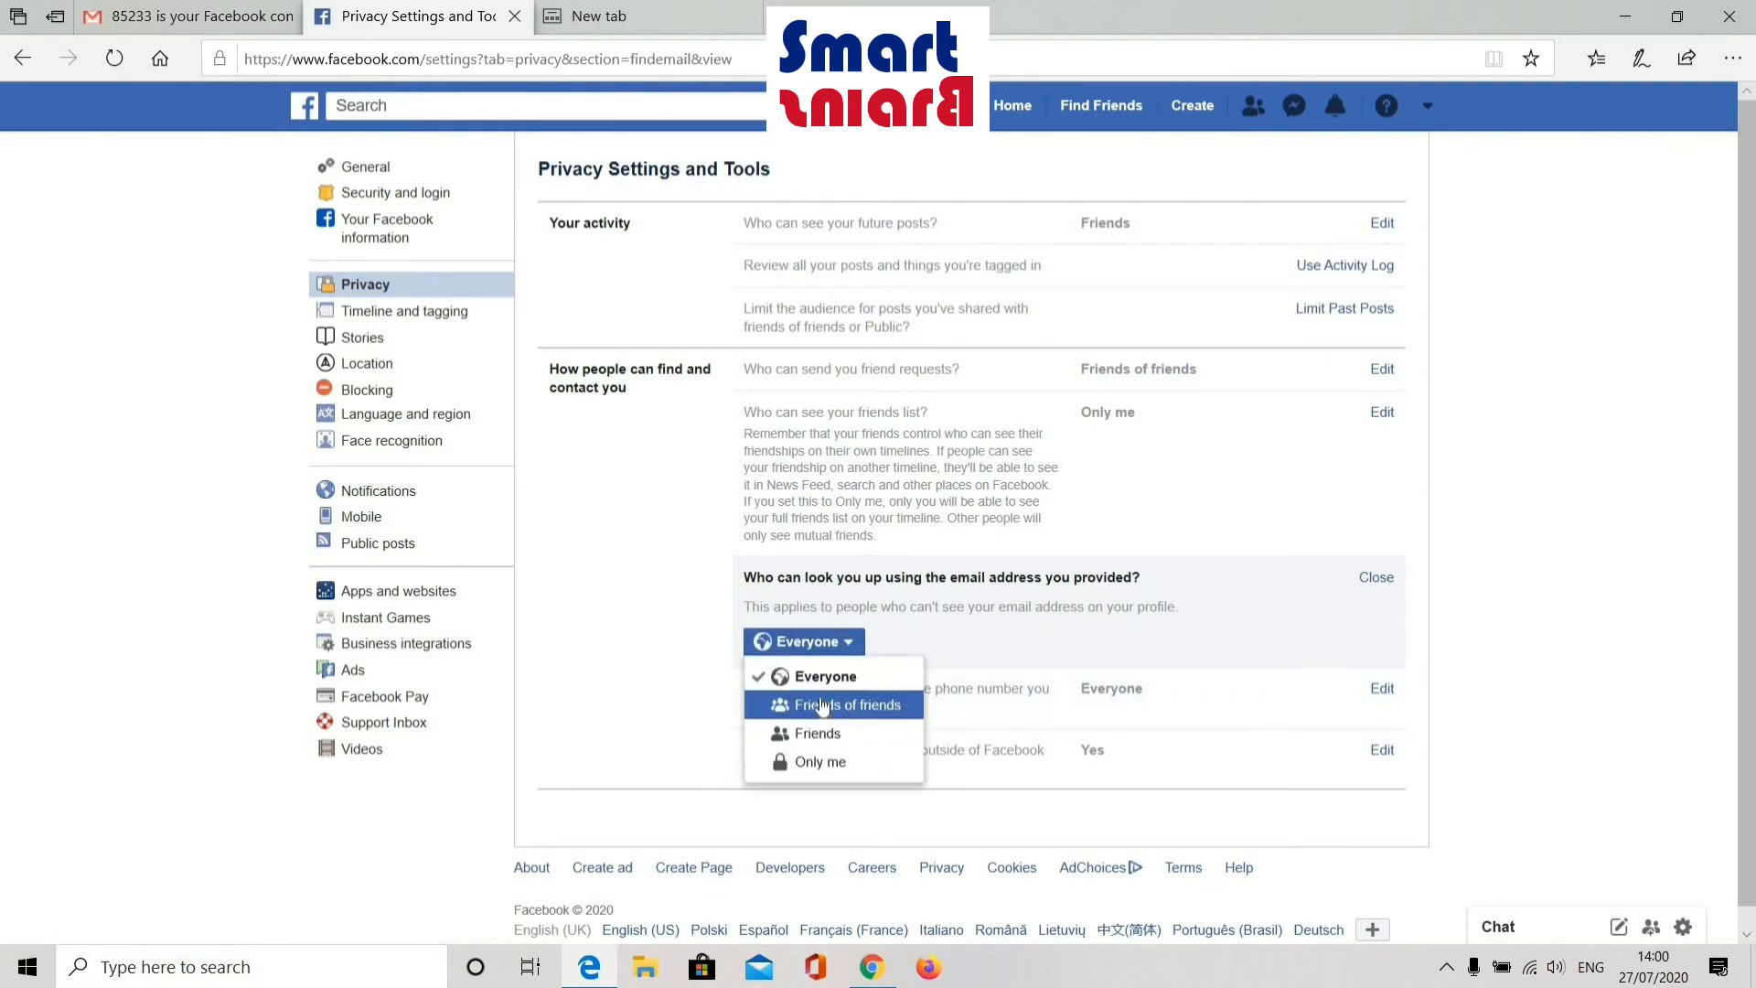
left_click(821, 705)
left_click(895, 650)
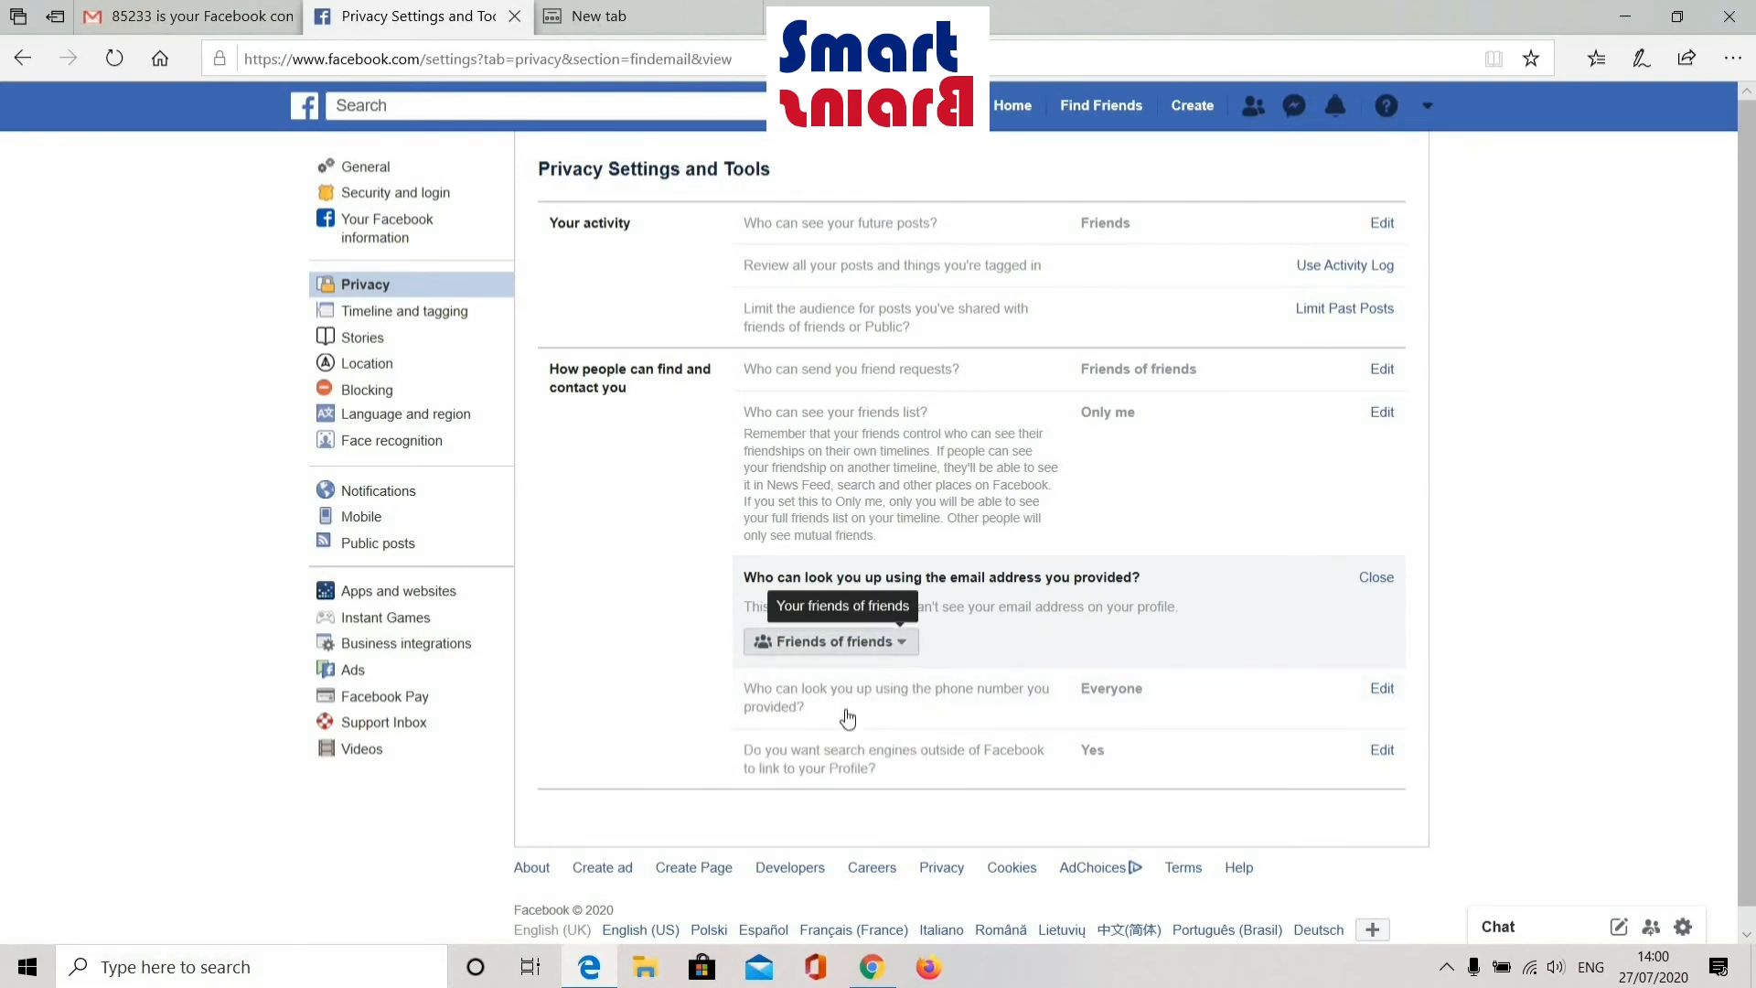
left_click(831, 735)
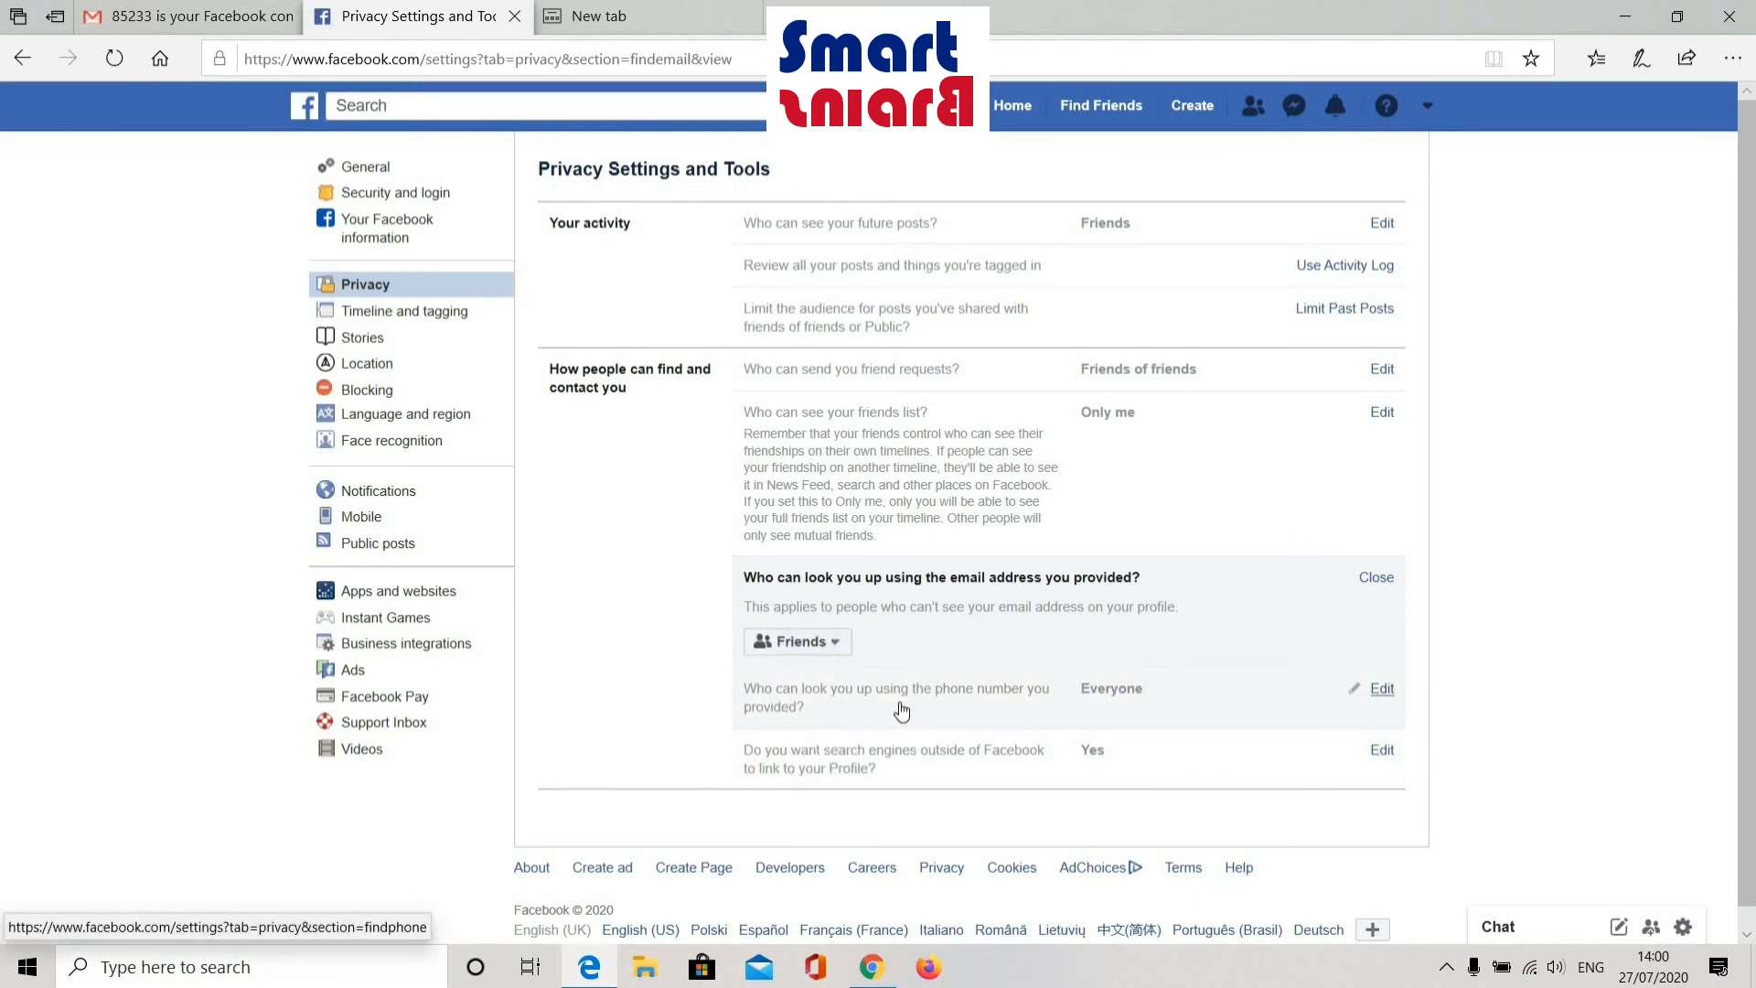
- Restrict phone number lookup to Only me, then bring up the search-engine linking setting
left_click(1379, 690)
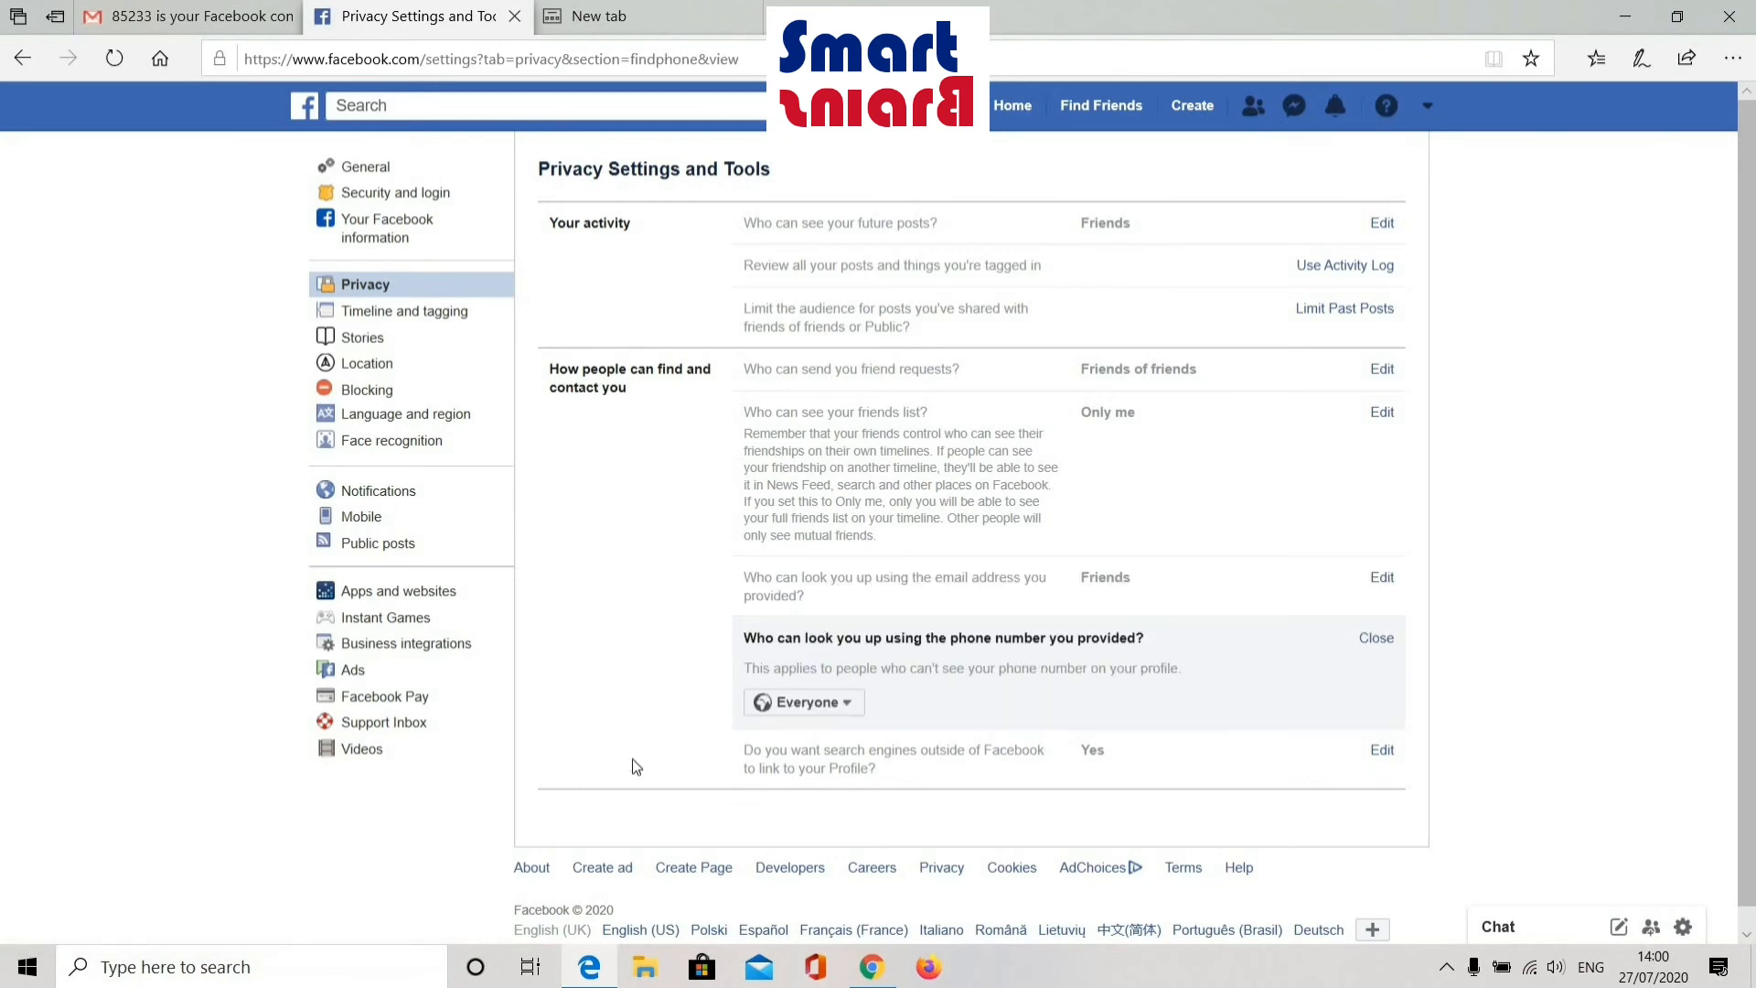
left_click(801, 705)
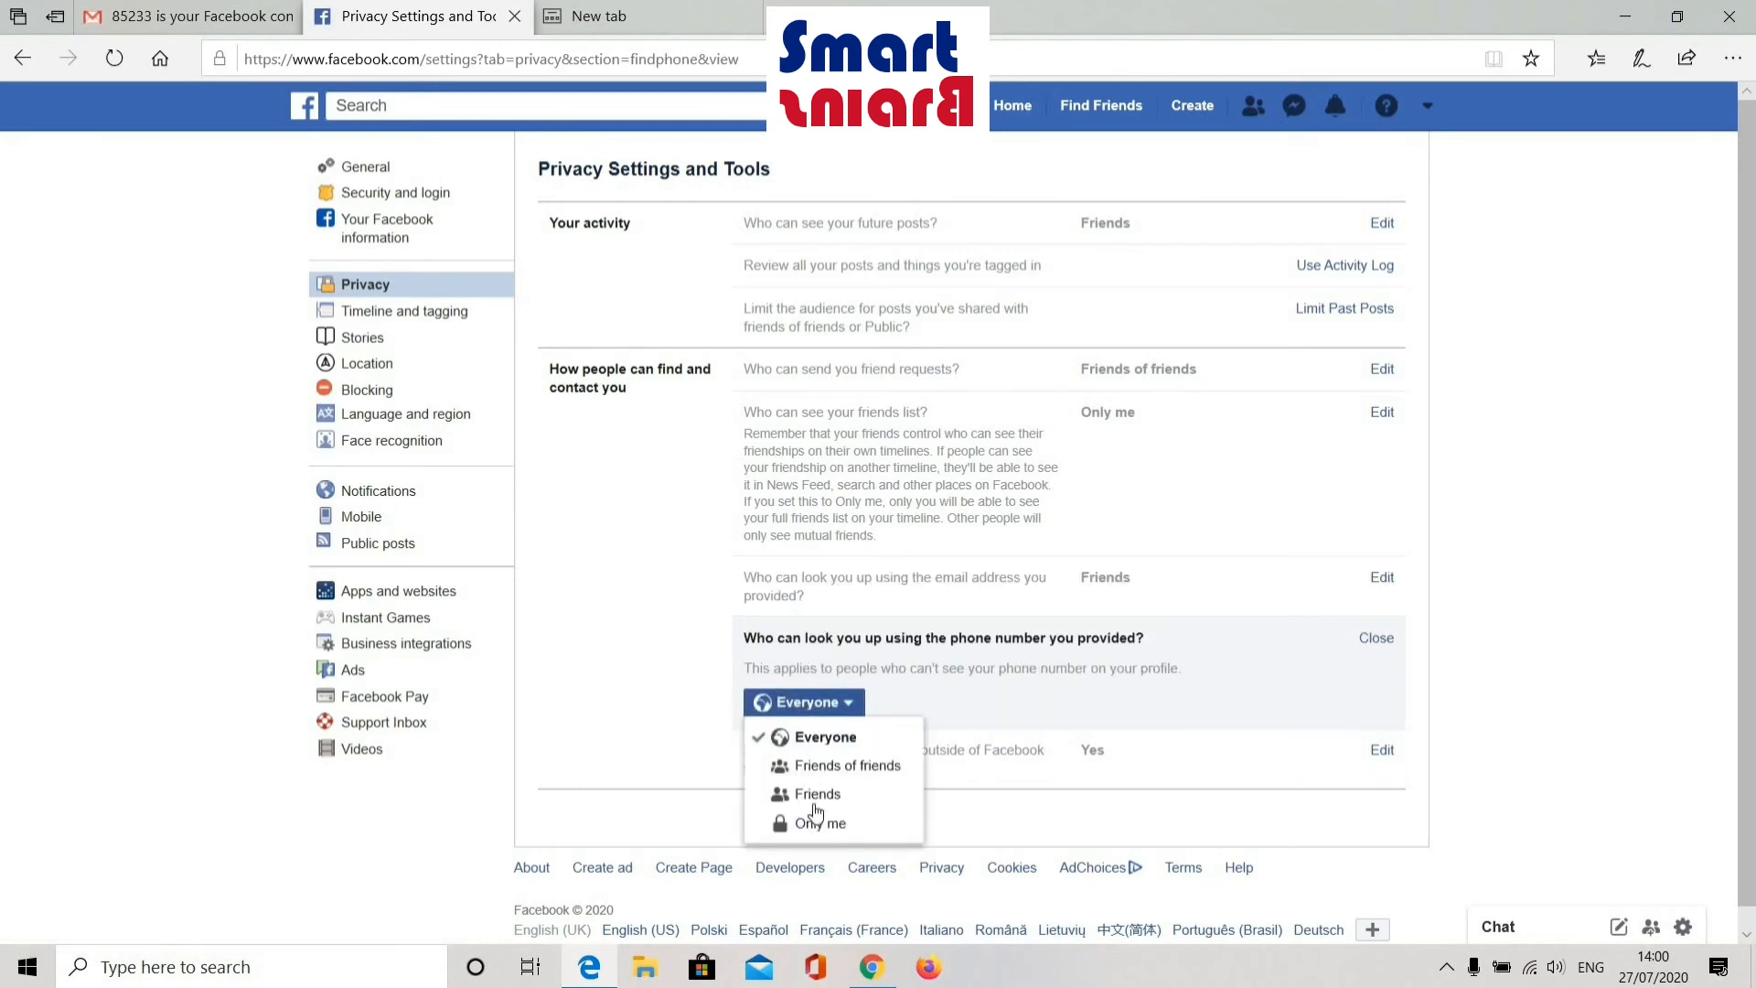
left_click(811, 828)
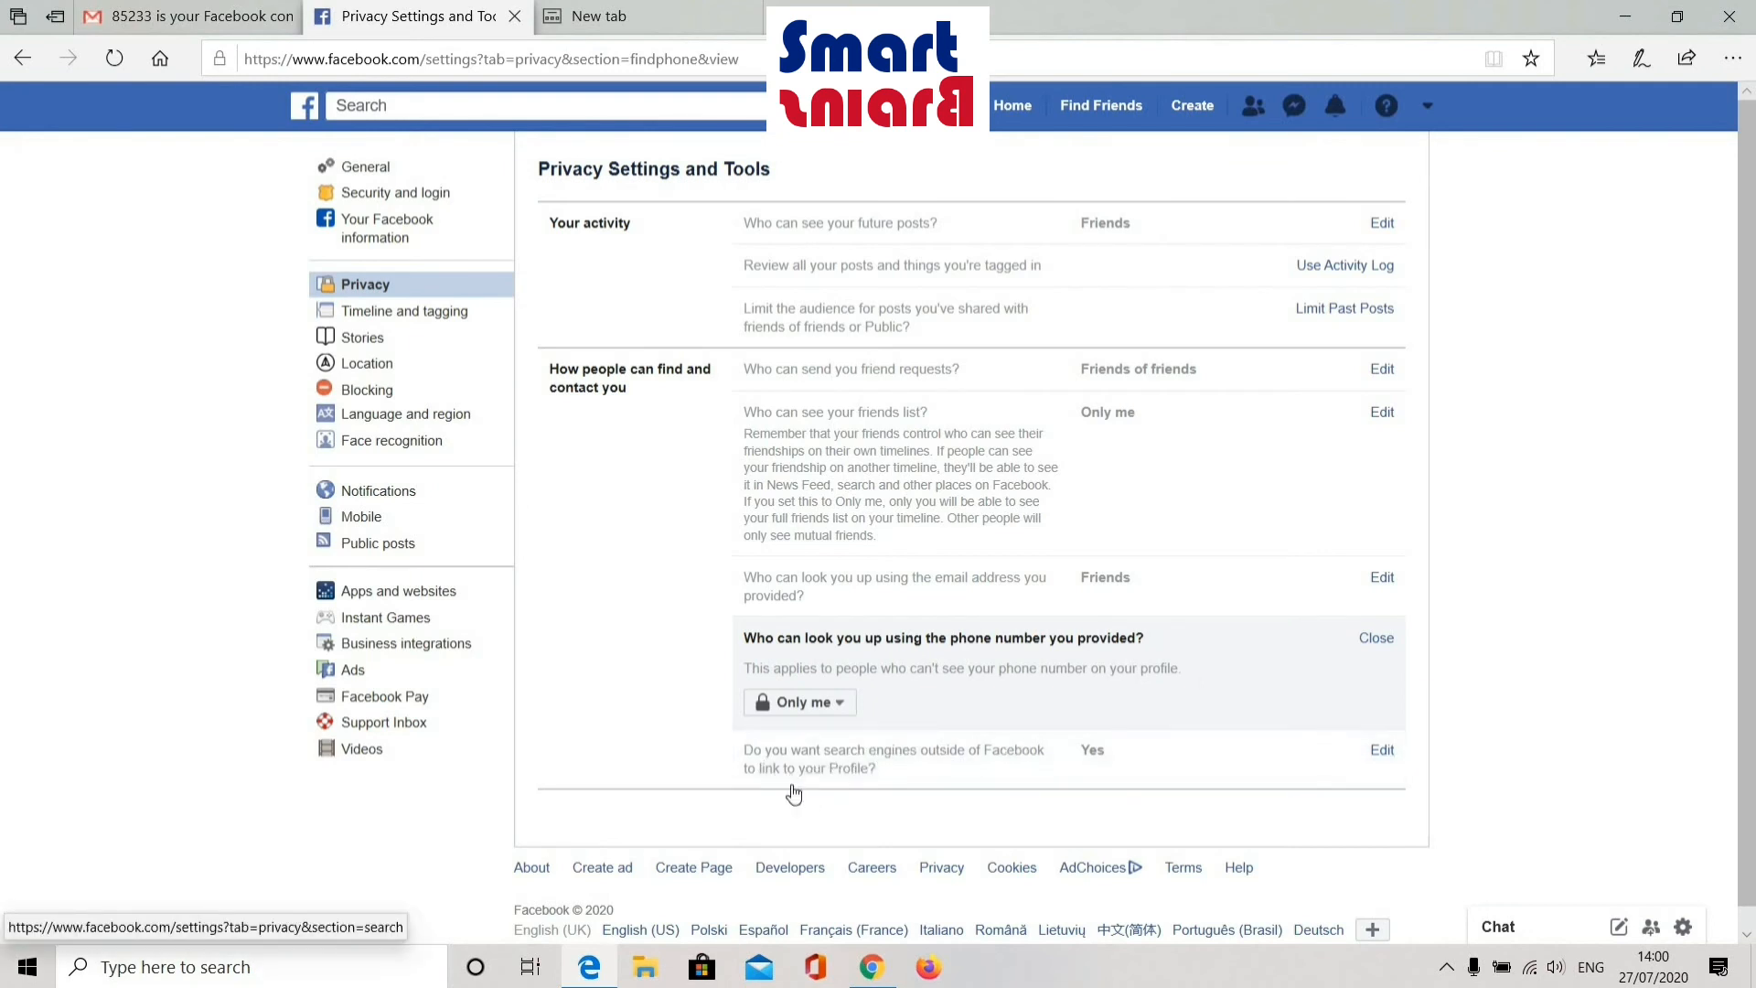
left_click(1383, 752)
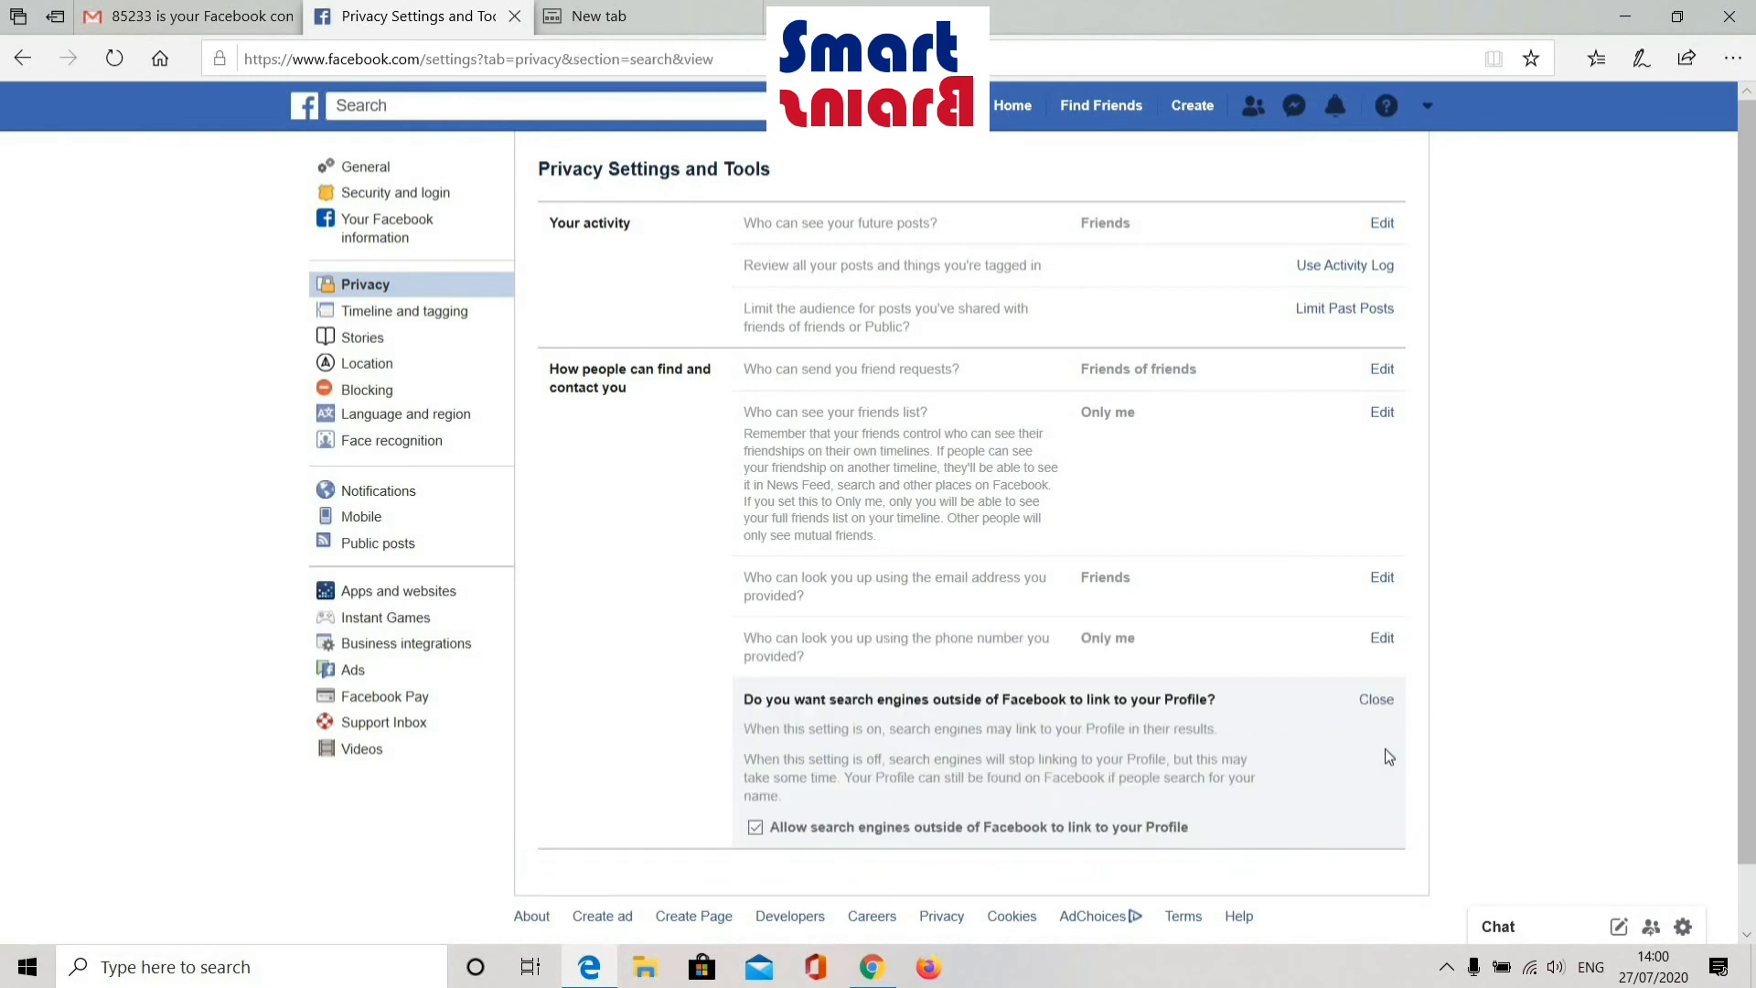
- Uncheck 'Allow search engines outside of Facebook to link to your Profile' and confirm Turn Off
left_click(755, 829)
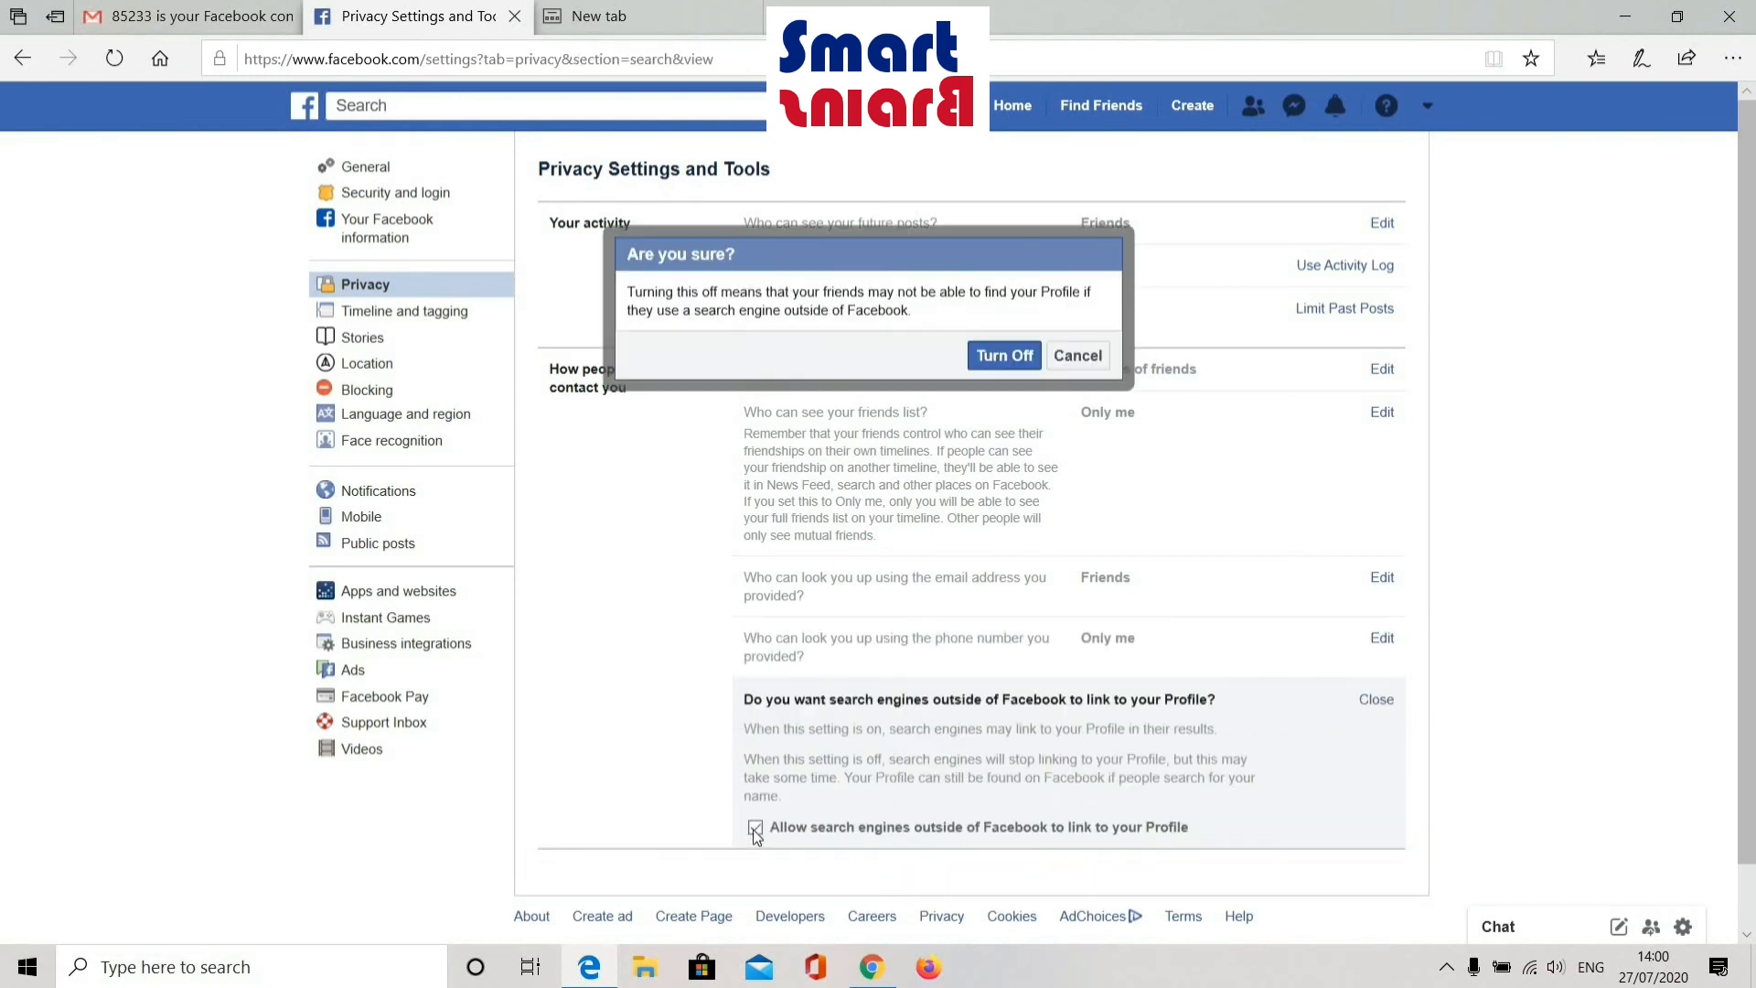
left_click(1005, 357)
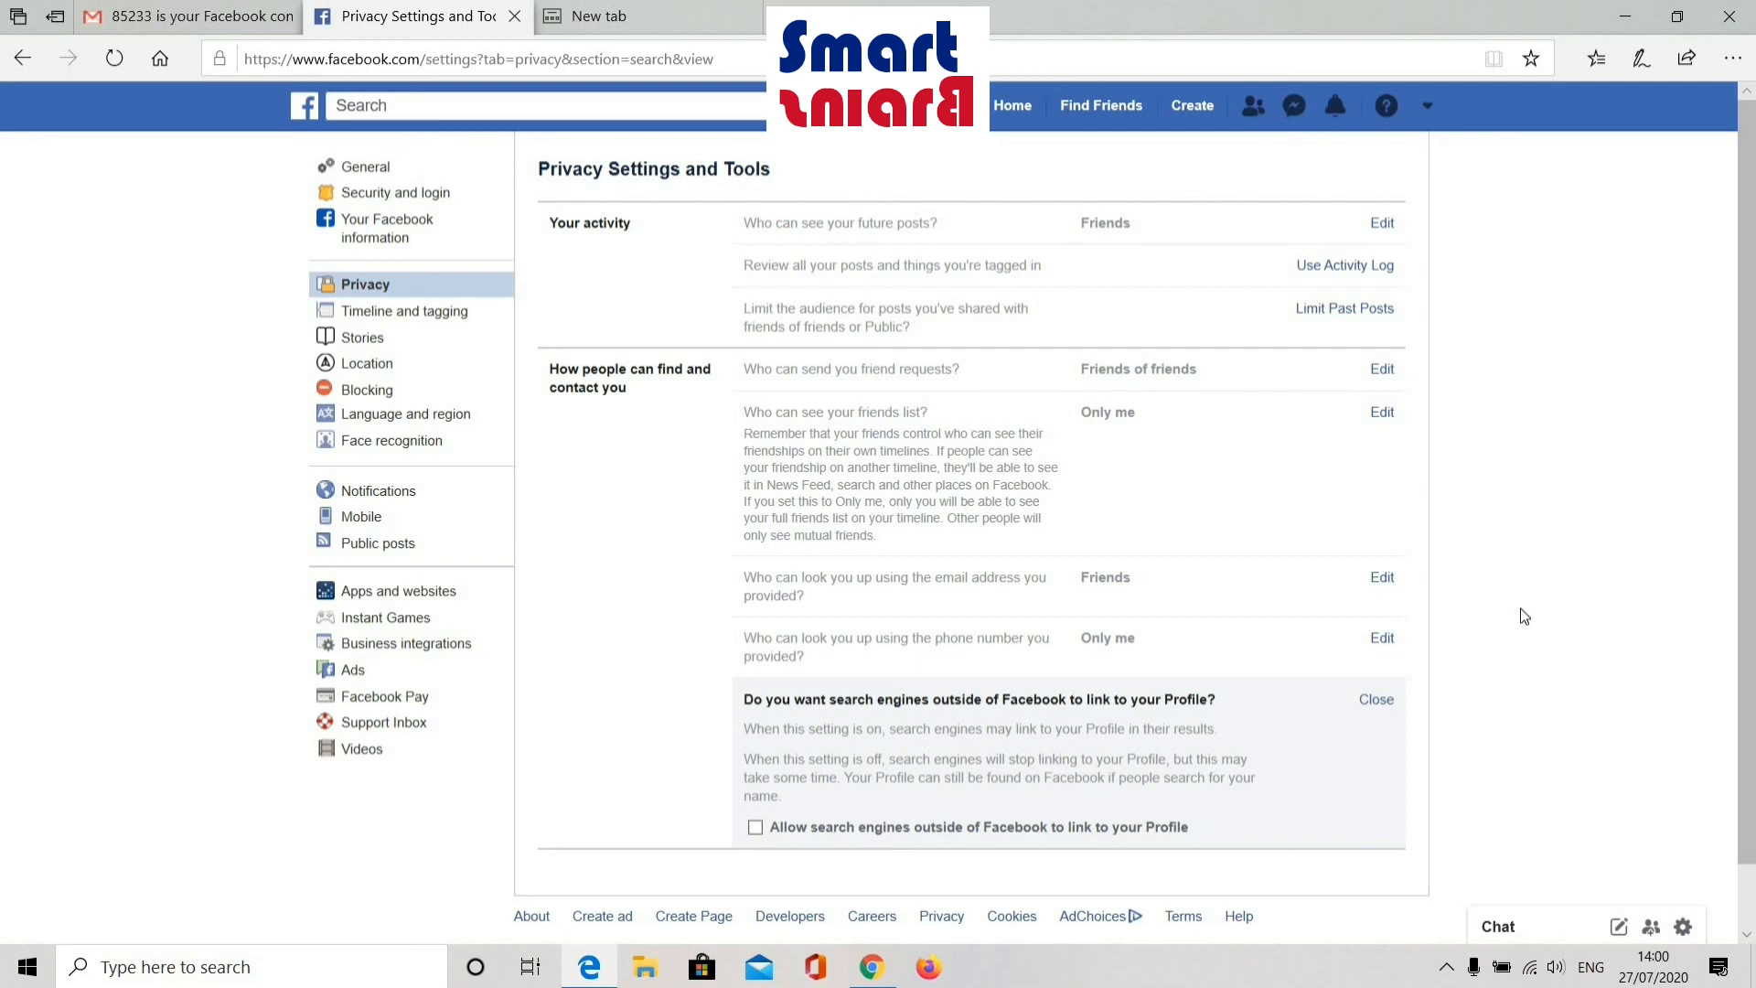
scroll(1729, 476, "down", 2)
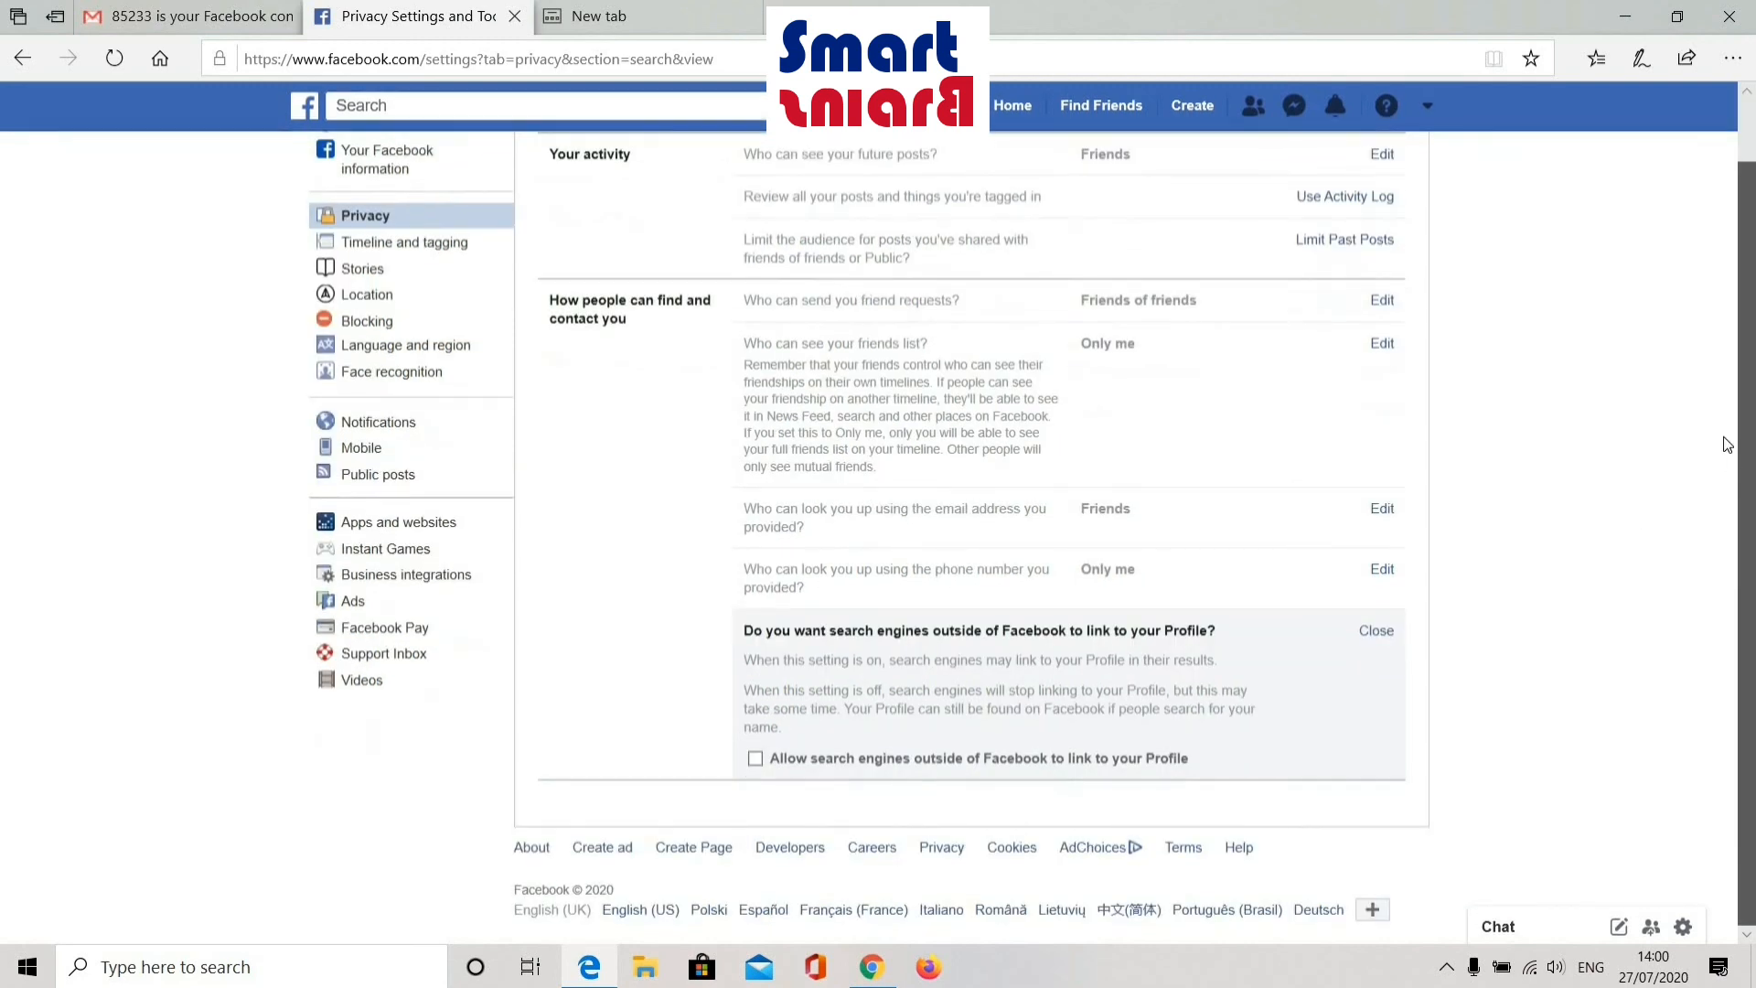
scroll(1683, 384, "up", 2)
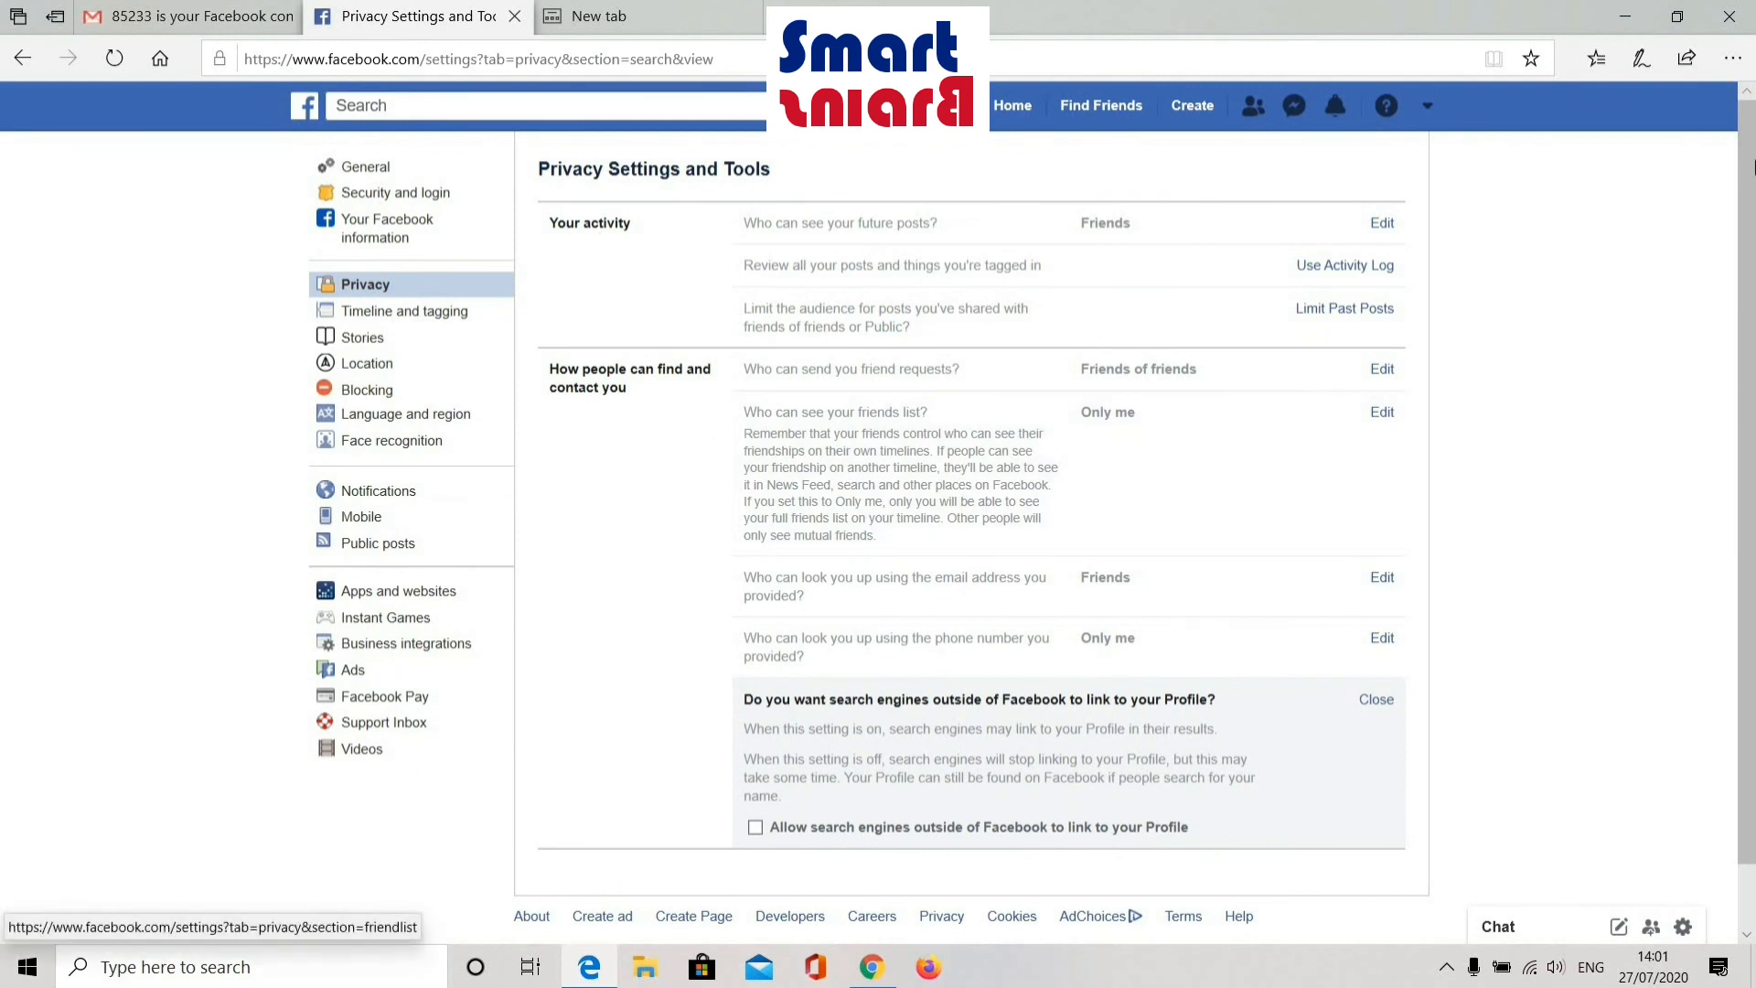
- Go back to the Facebook home page with the Welcome to Facebook checklist
left_click(1026, 118)
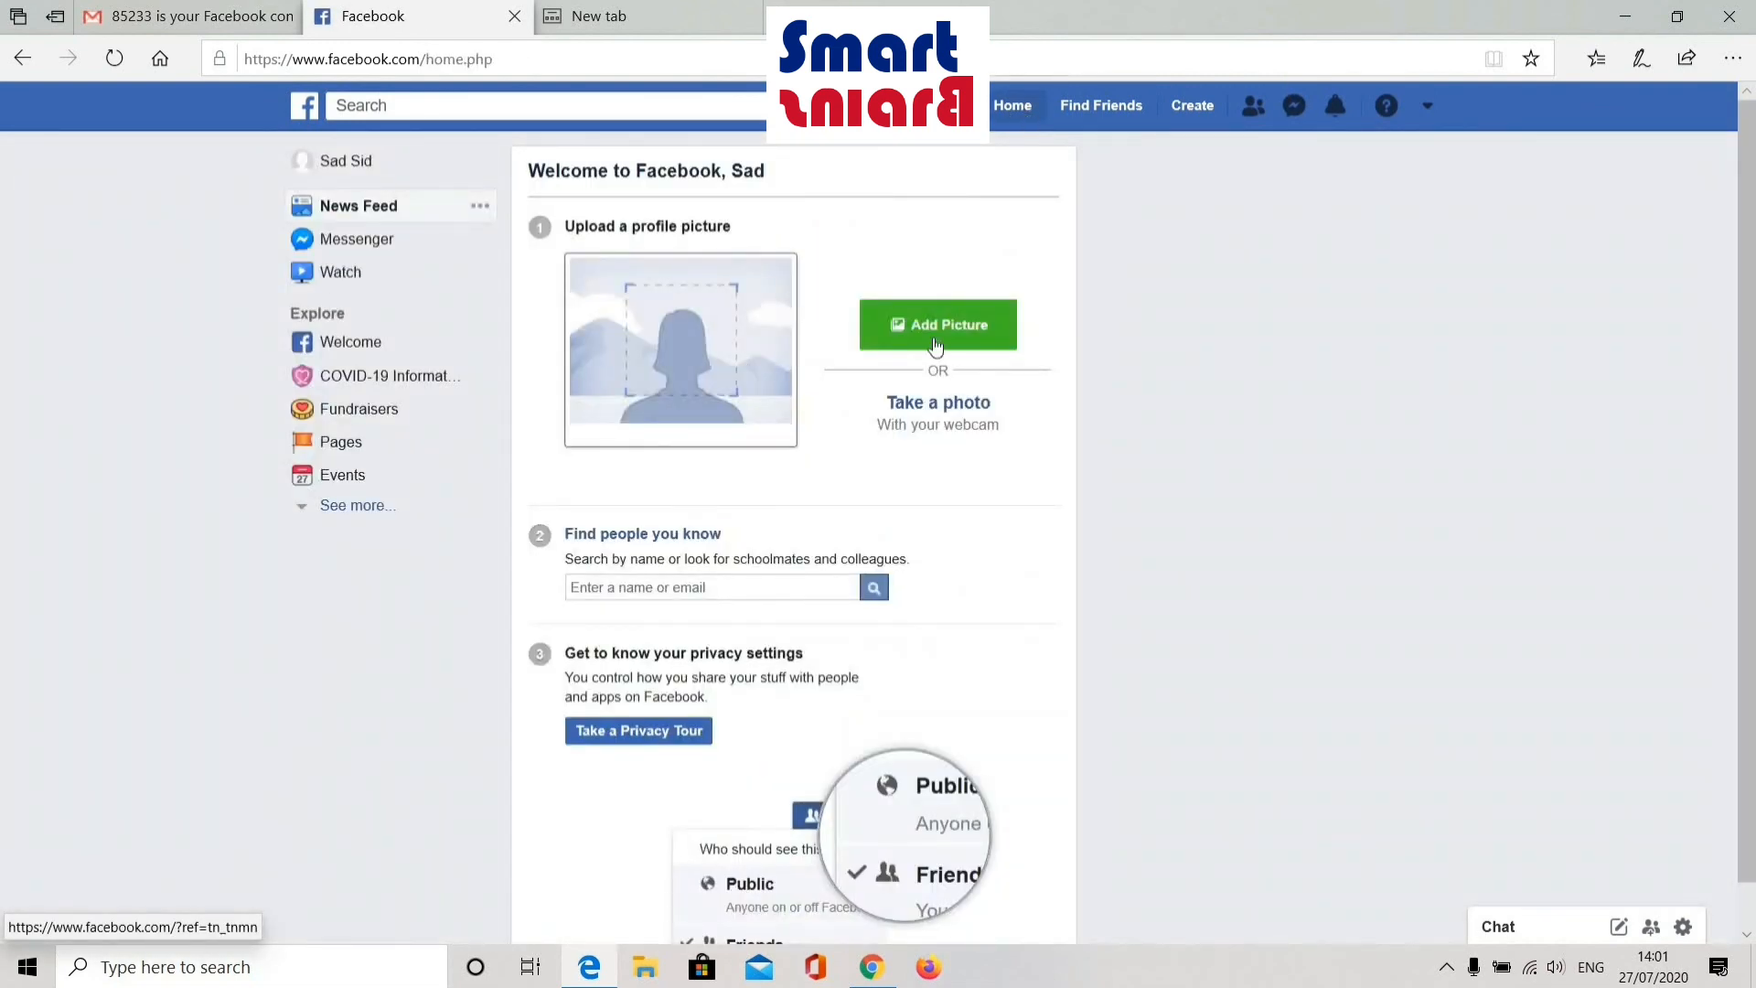